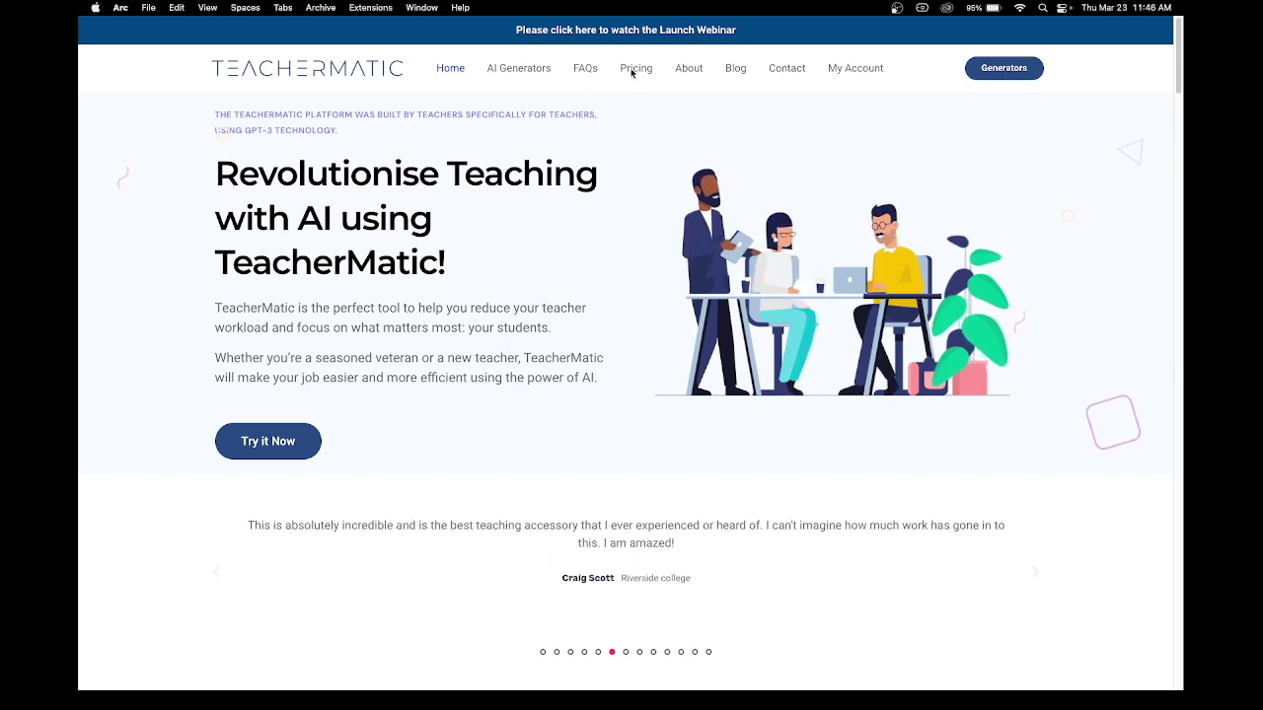
# - Open the TeacherMatic pricing plans and compare the Free, Basic and Professional monthly offers
pyautogui.click(631, 70)
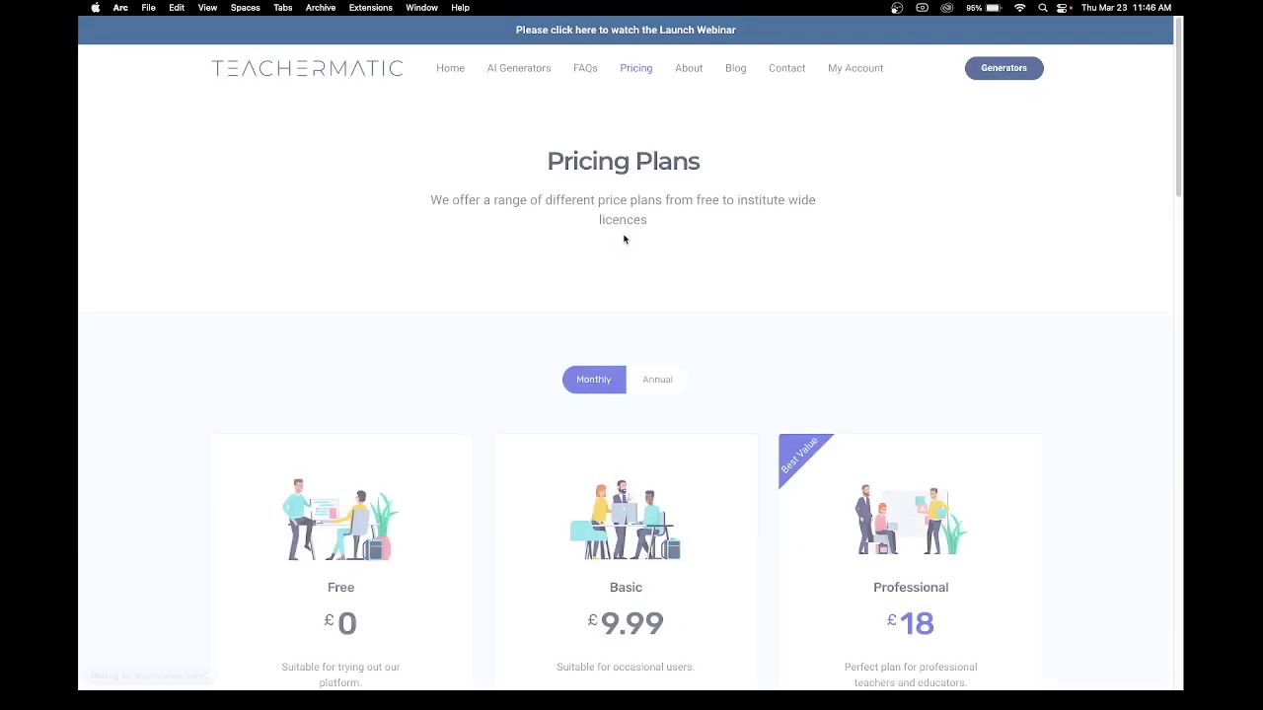
pyautogui.scroll(-3, 623, 239)
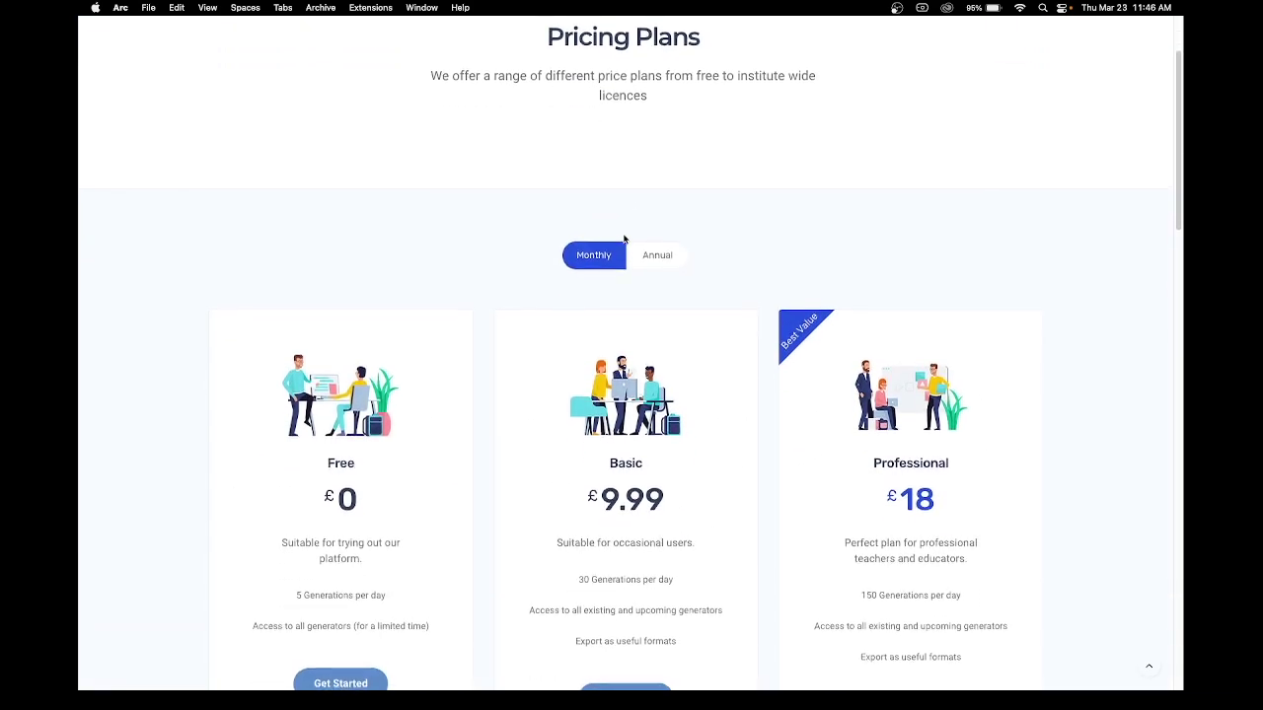
pyautogui.scroll(-3, 623, 239)
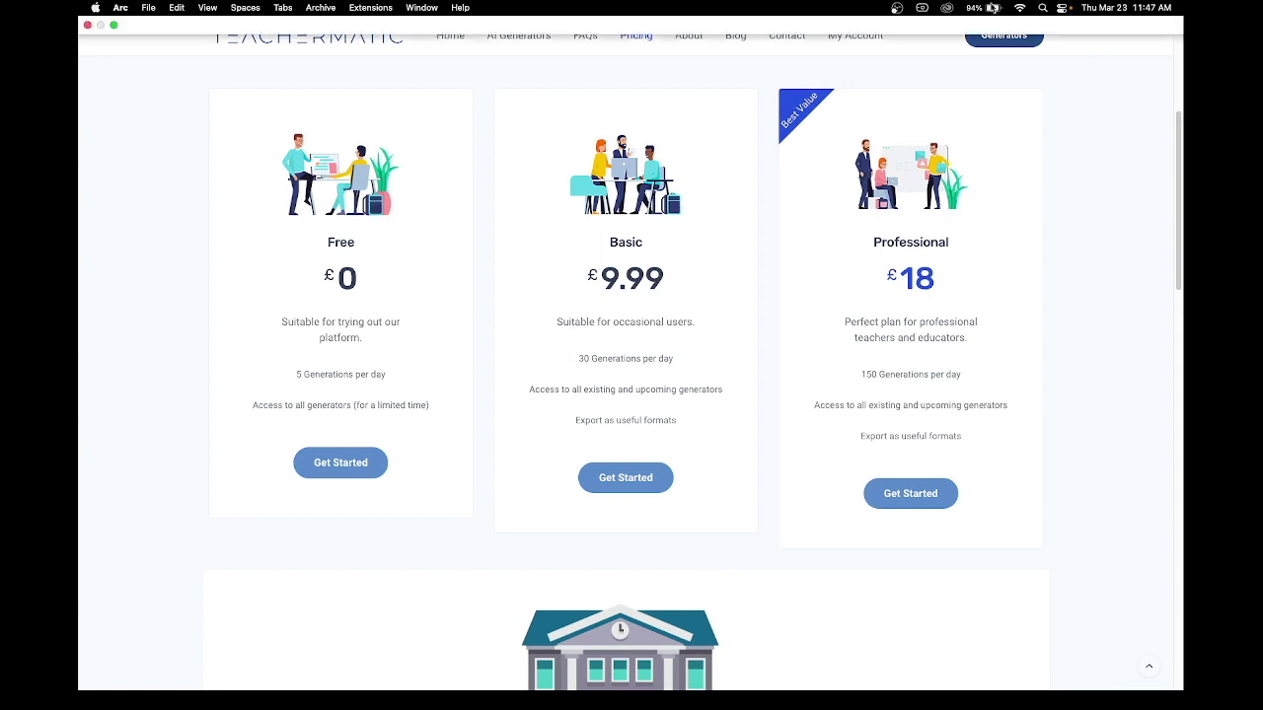
# - Open the generators page and look through the available course planning and course activity generators
pyautogui.click(1010, 40)
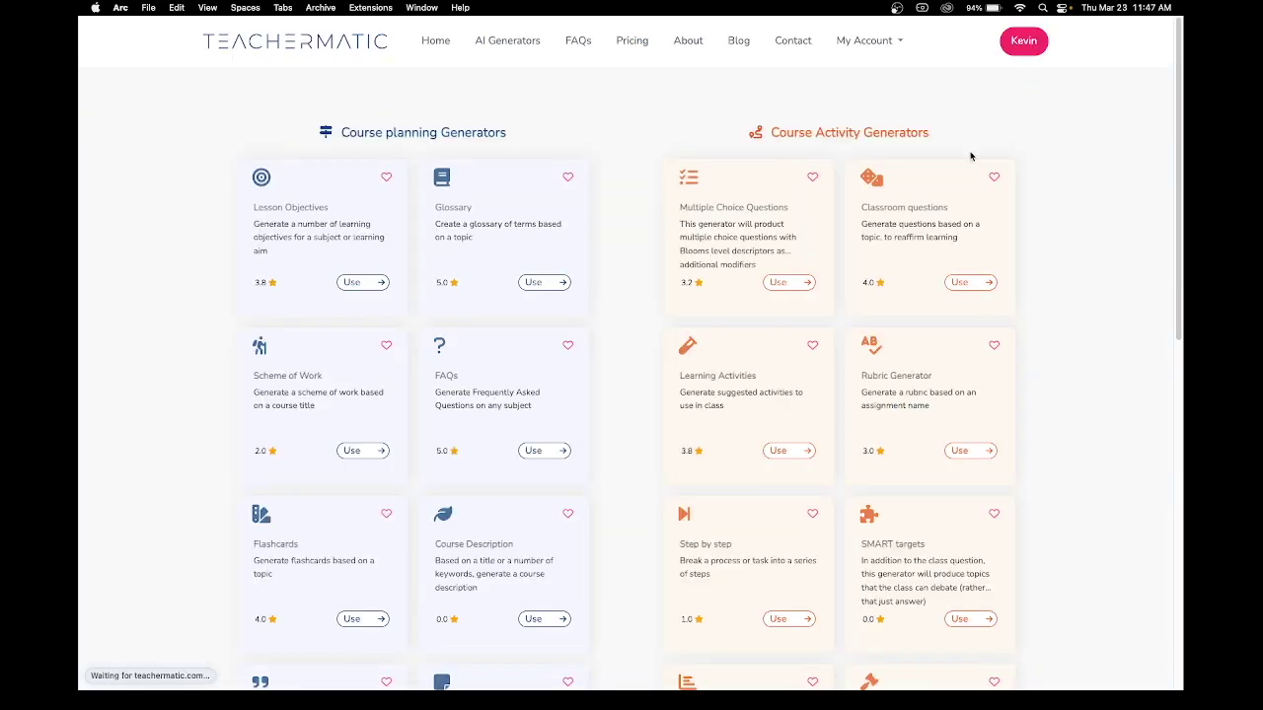
pyautogui.scroll(-1, 1070, 273)
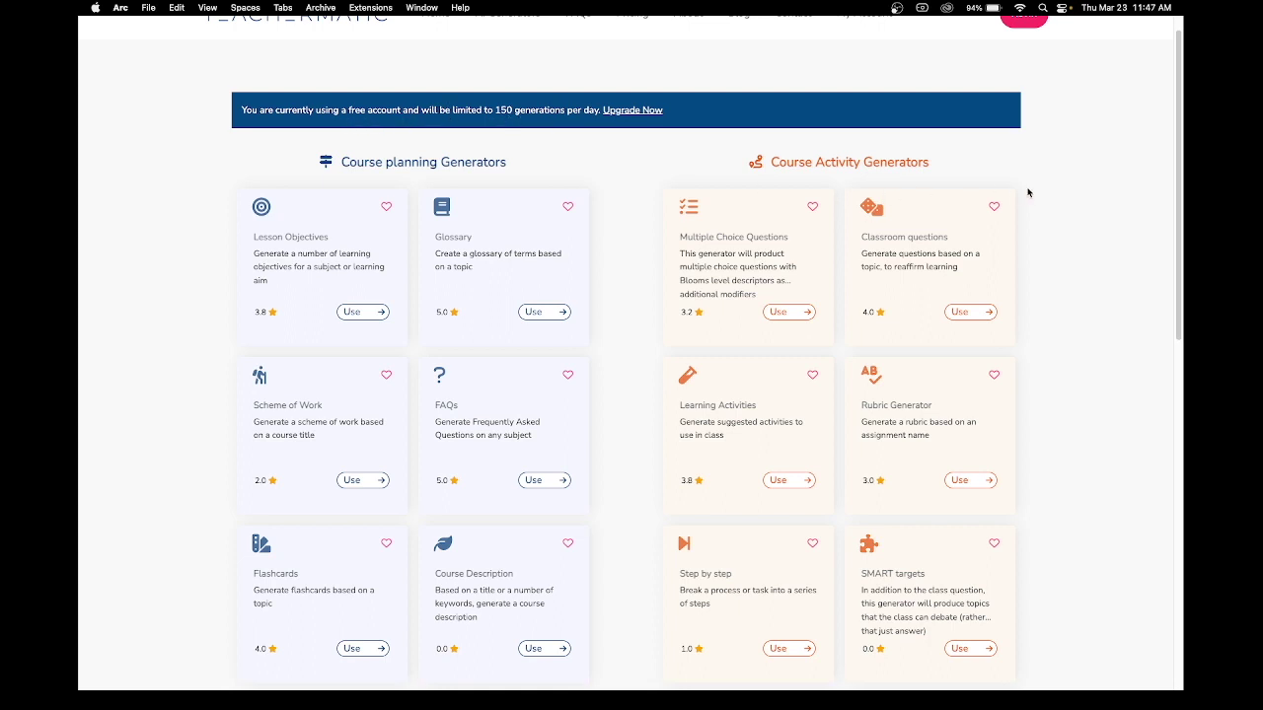
pyautogui.scroll(-2, 1068, 268)
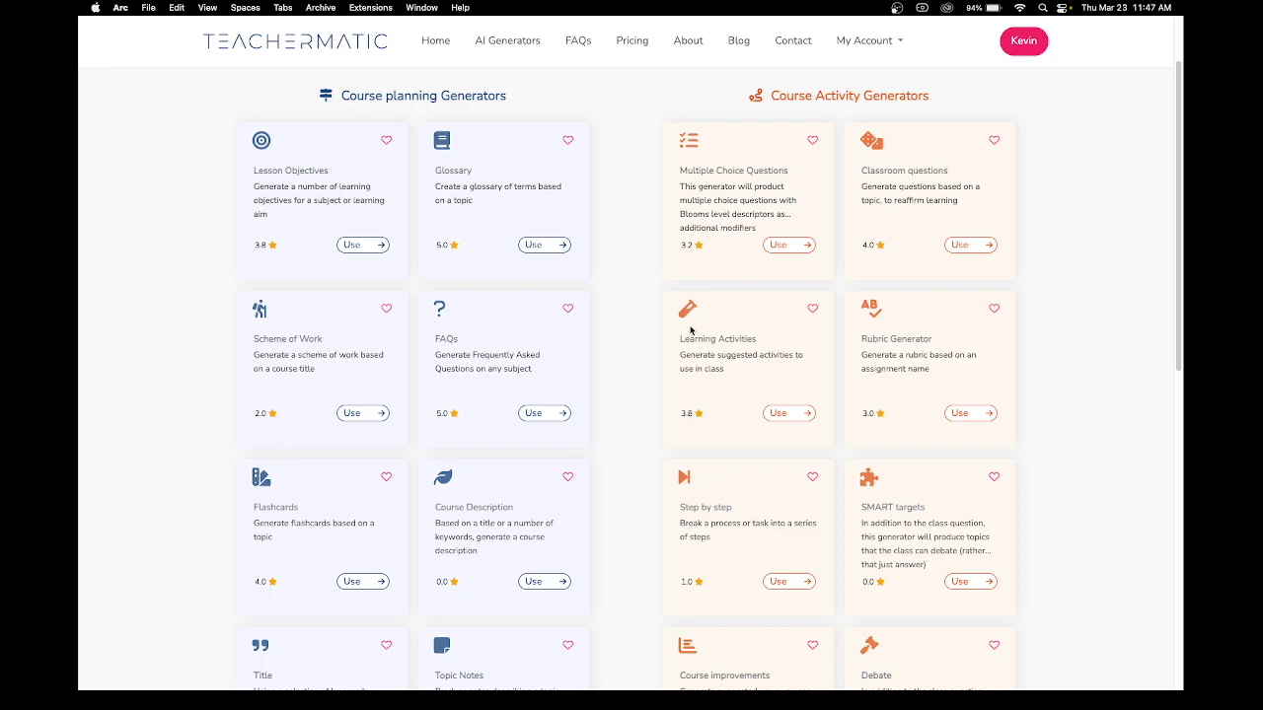
pyautogui.scroll(-1, 632, 335)
pyautogui.scroll(-10, 629, 336)
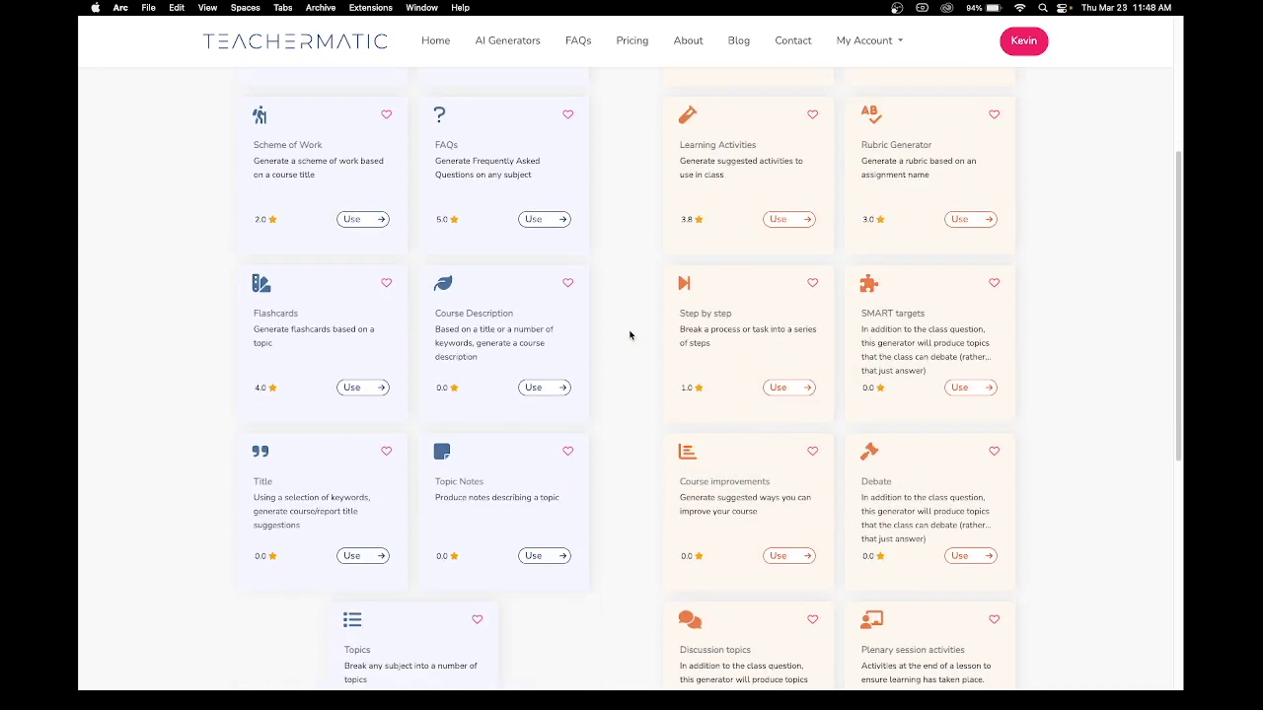
pyautogui.scroll(7, 629, 336)
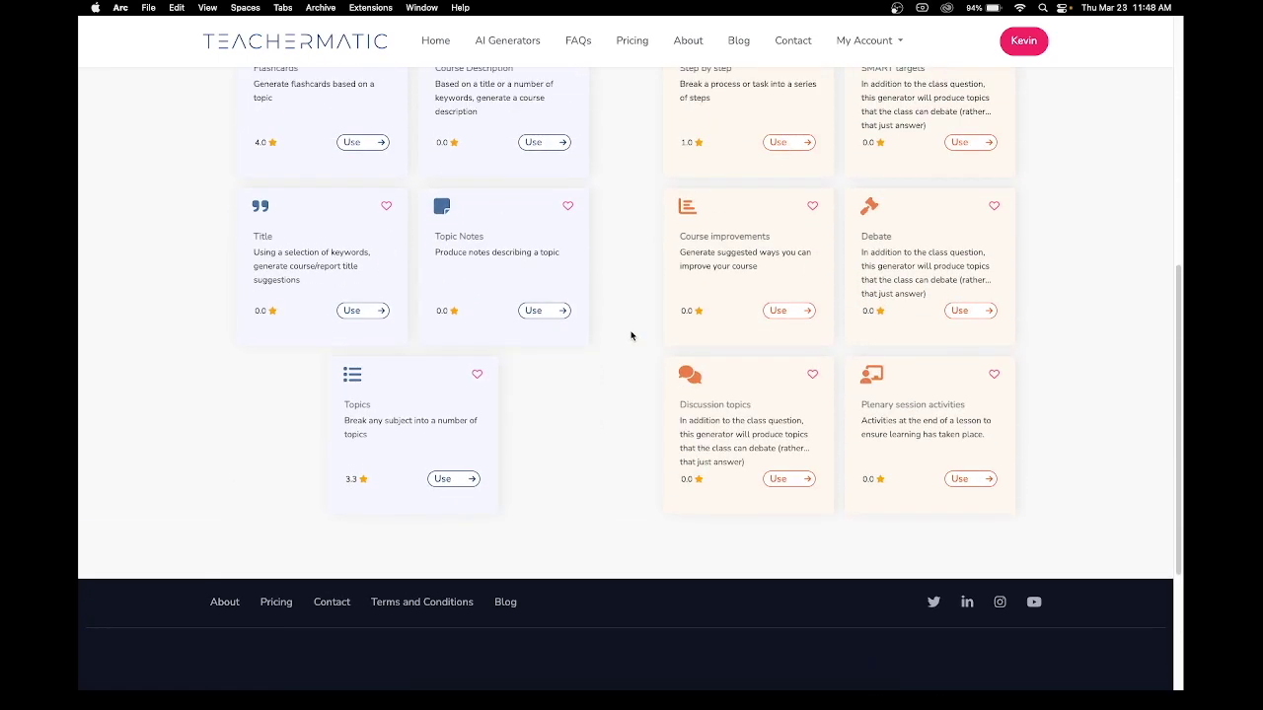
pyautogui.scroll(3, 633, 336)
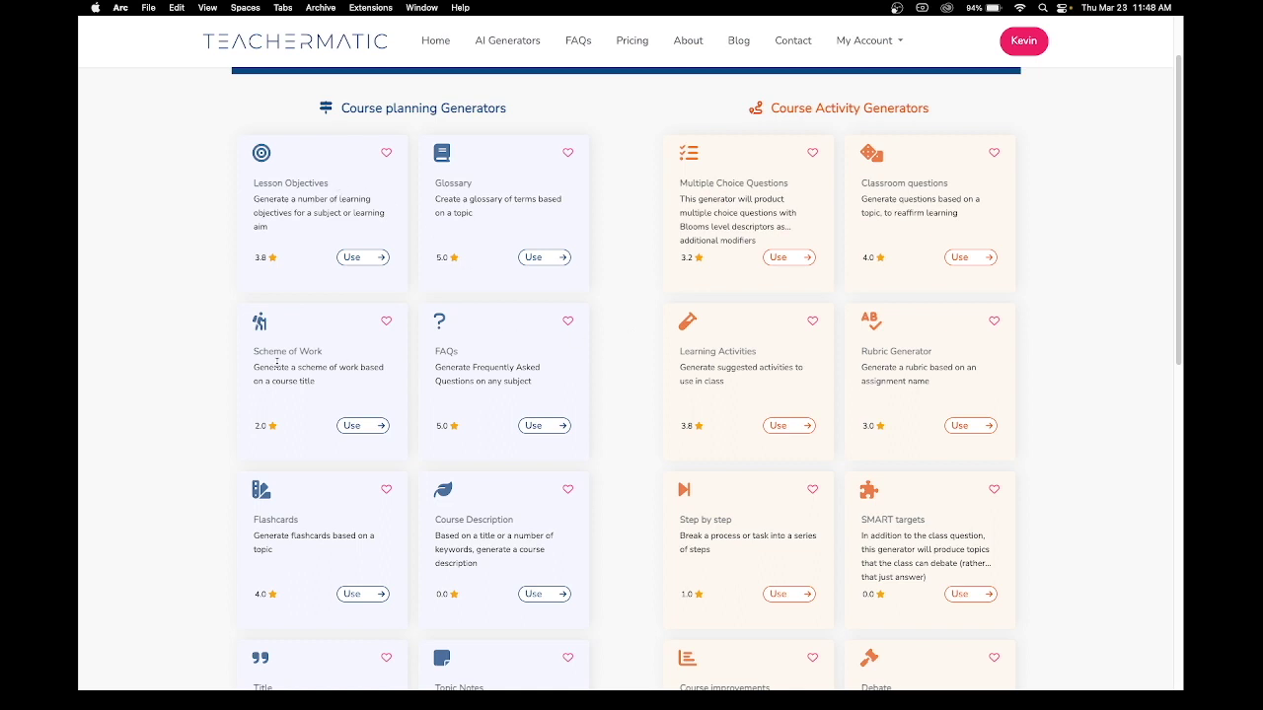
pyautogui.scroll(-3, 277, 364)
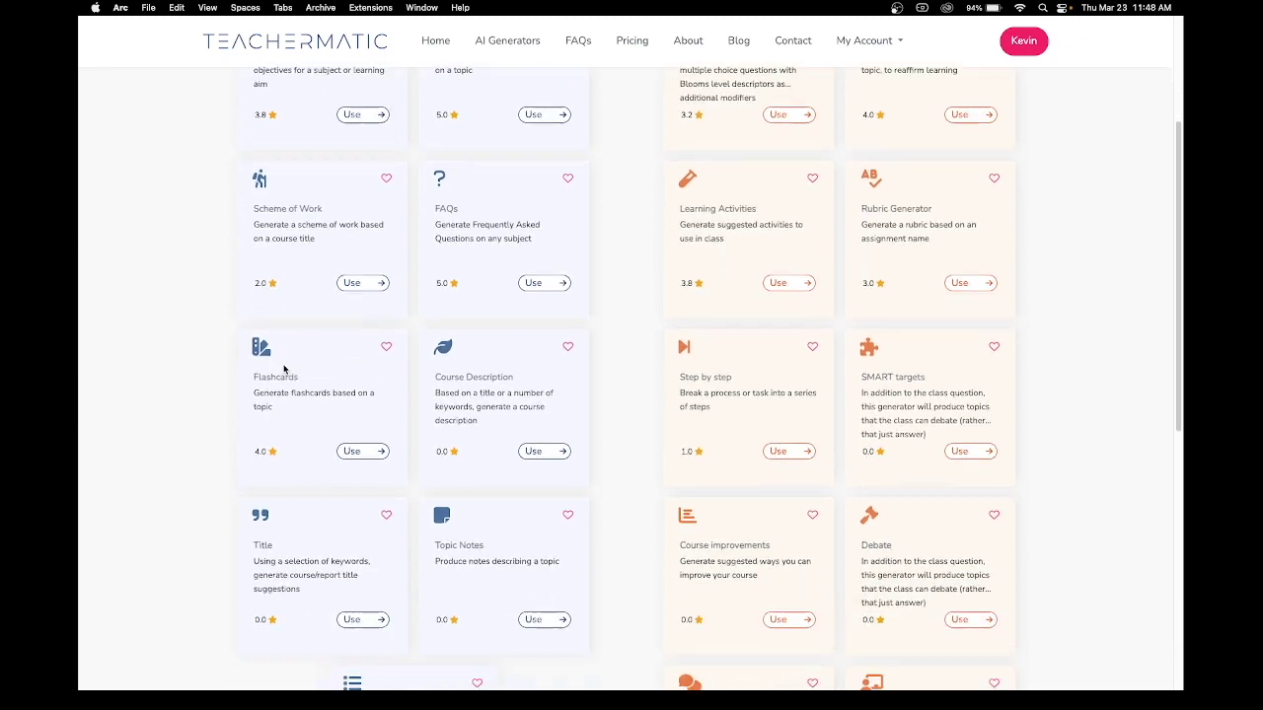
pyautogui.scroll(-2, 377, 400)
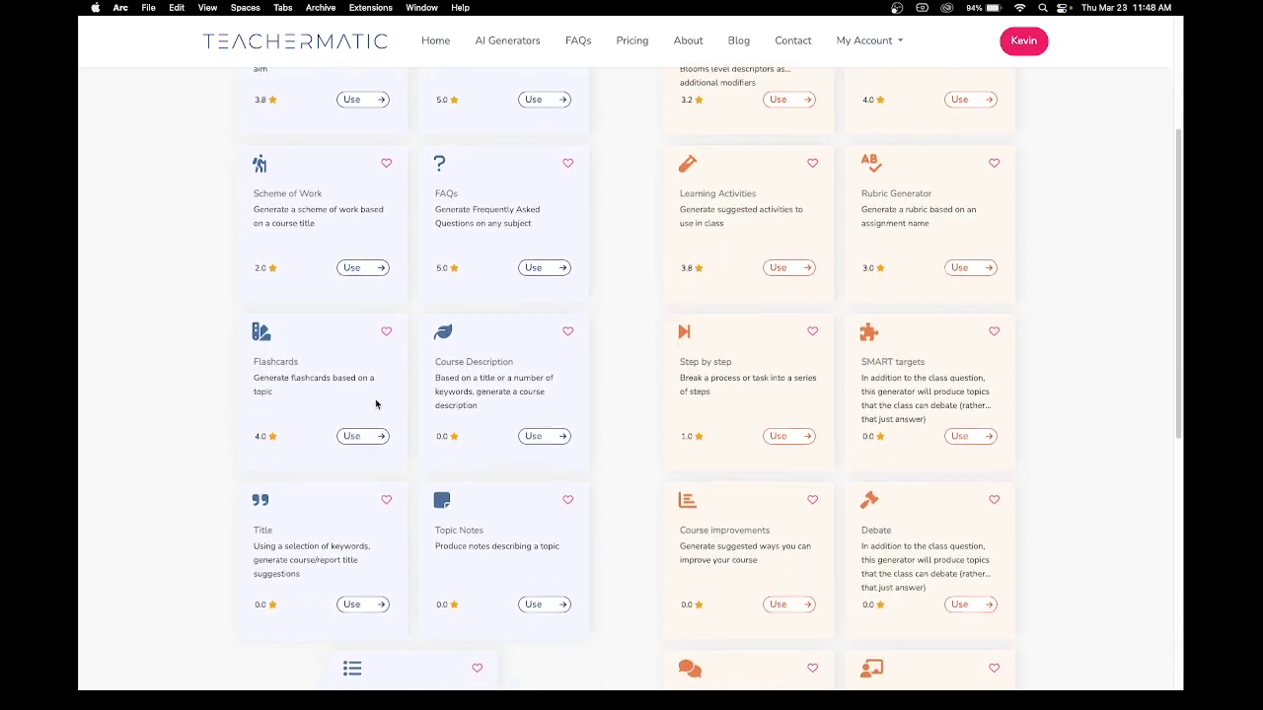
pyautogui.scroll(3, 375, 399)
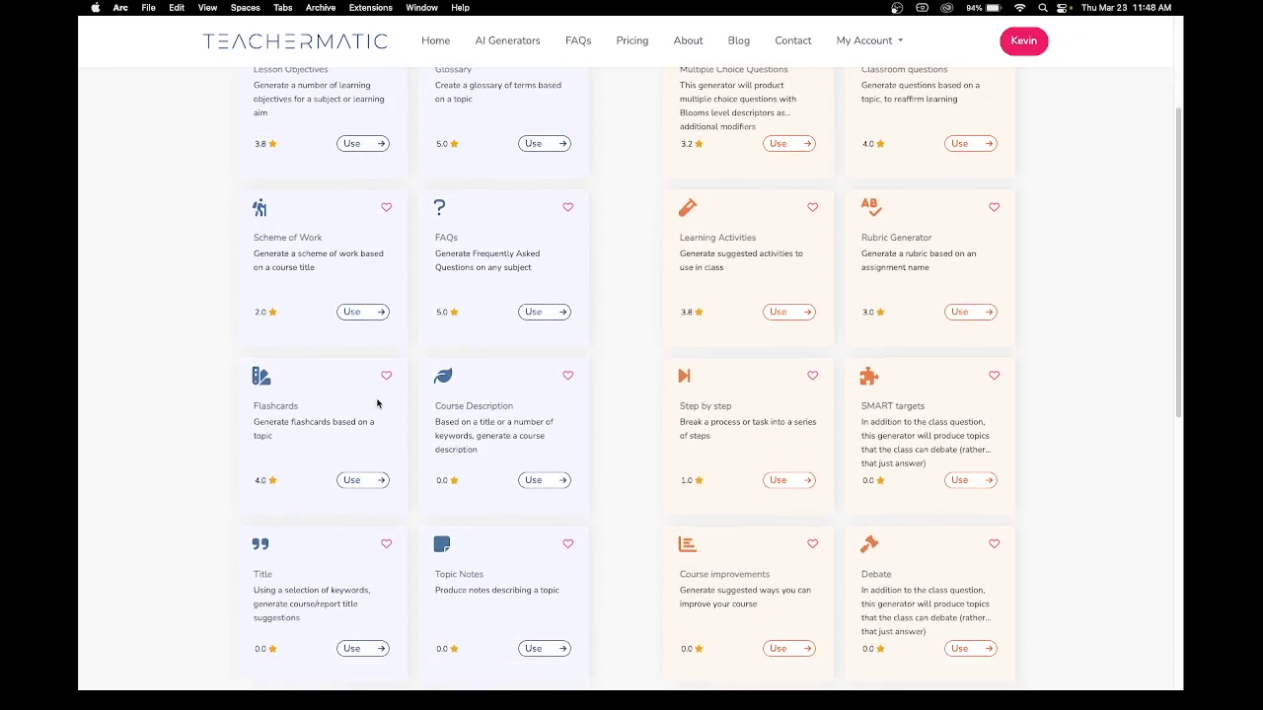
pyautogui.scroll(3, 377, 404)
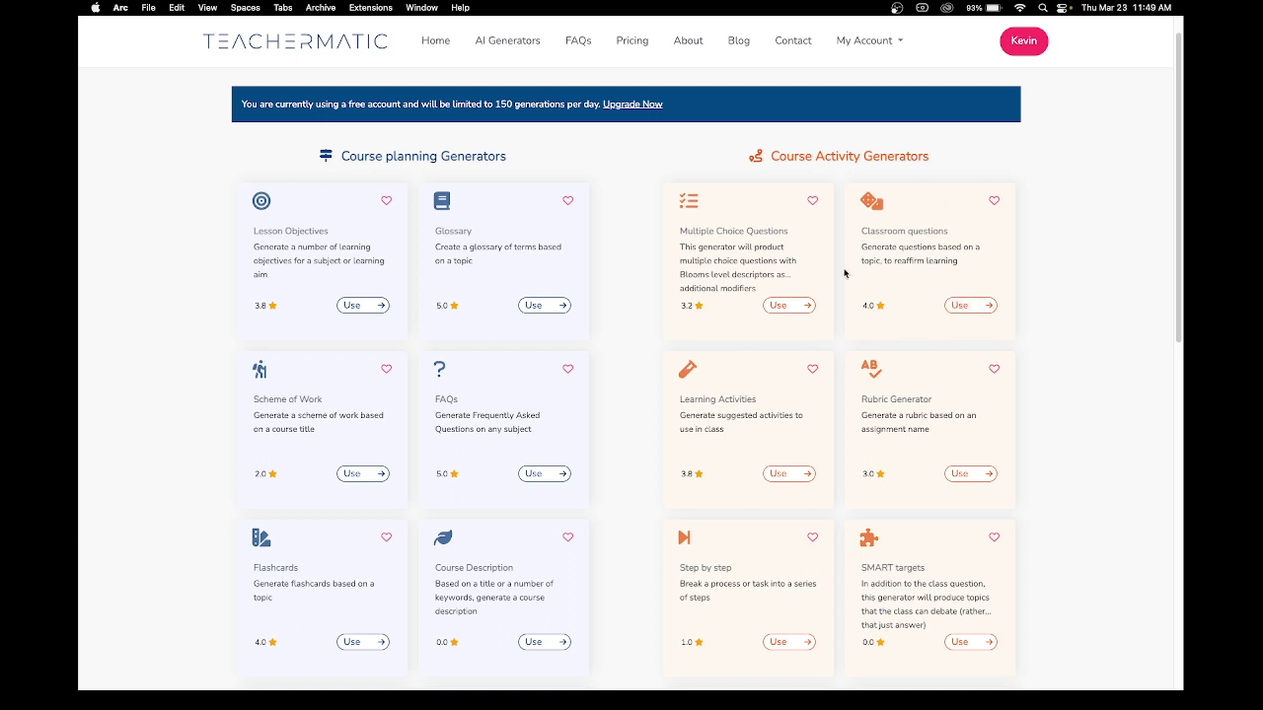
# - Open the Classroom questions generator and enter "fractions" as the topic, keeping the question type Open
pyautogui.click(955, 307)
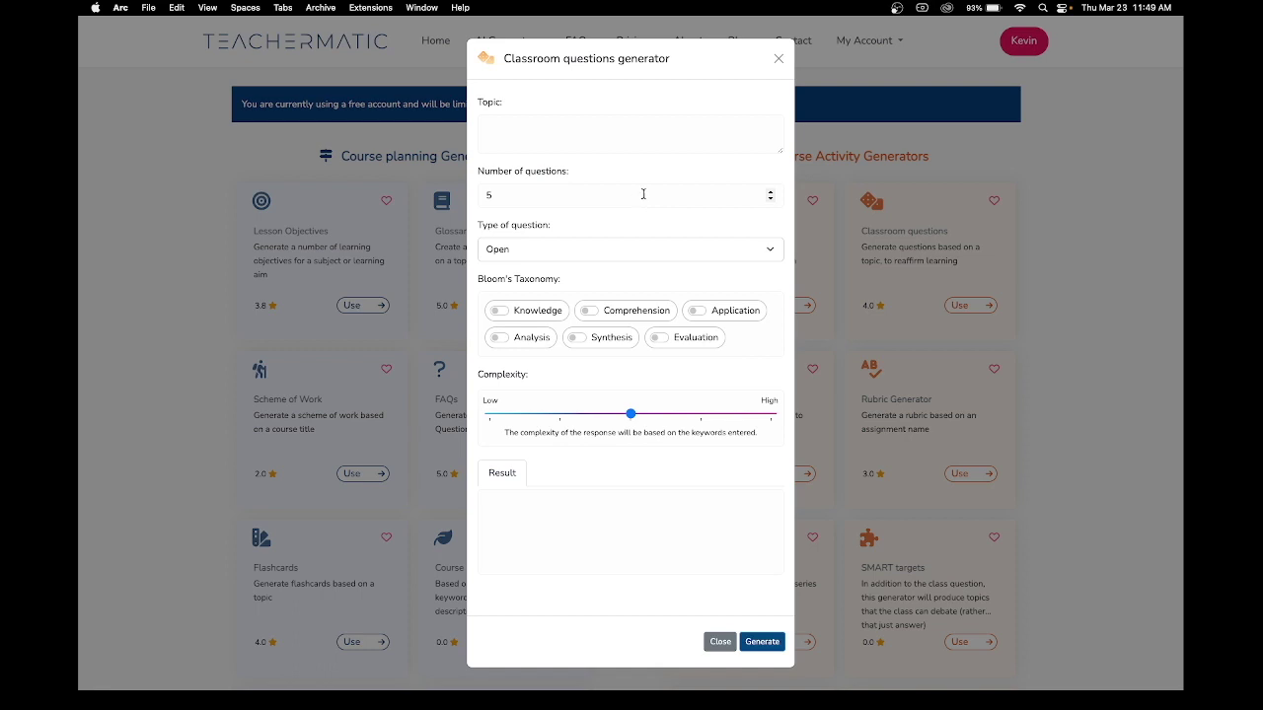
pyautogui.click(615, 137)
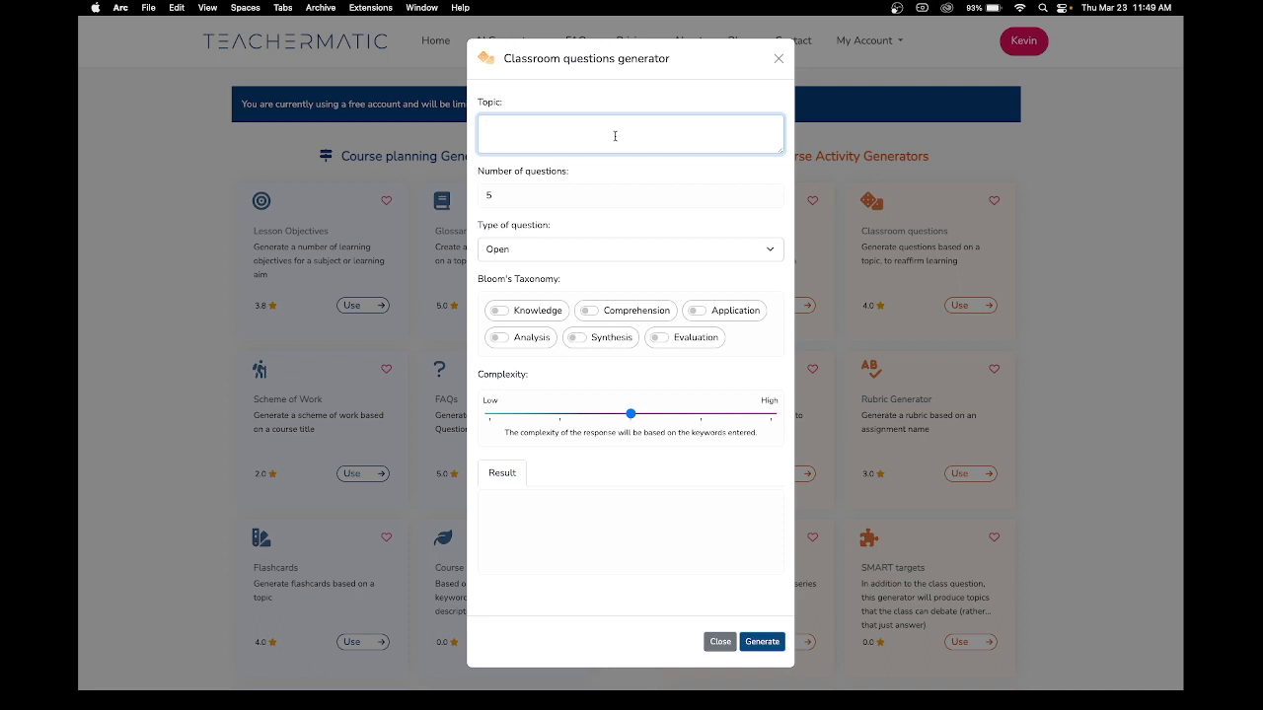
pyautogui.write('fractions')
pyautogui.click(556, 250)
pyautogui.click(557, 254)
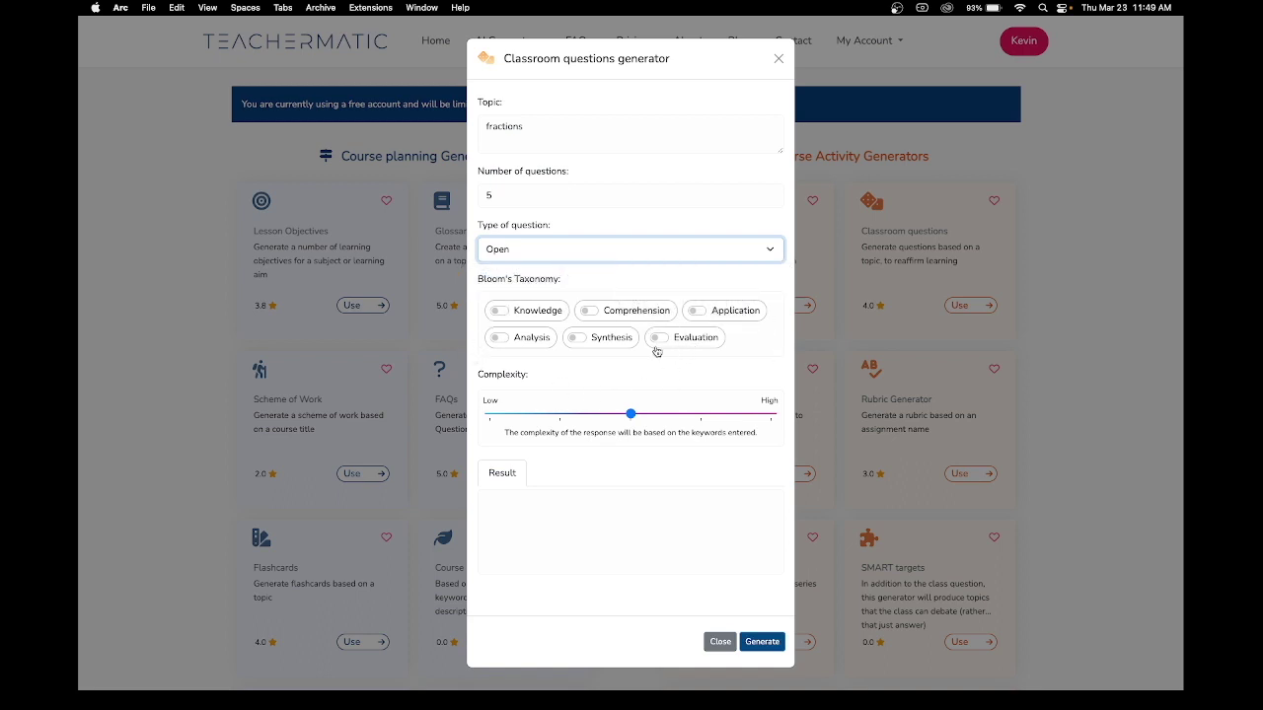
# - Enable the Analysis and Synthesis levels of Bloom's Taxonomy, then generate the classroom questions and close the generator after reading them
pyautogui.click(581, 341)
pyautogui.click(504, 338)
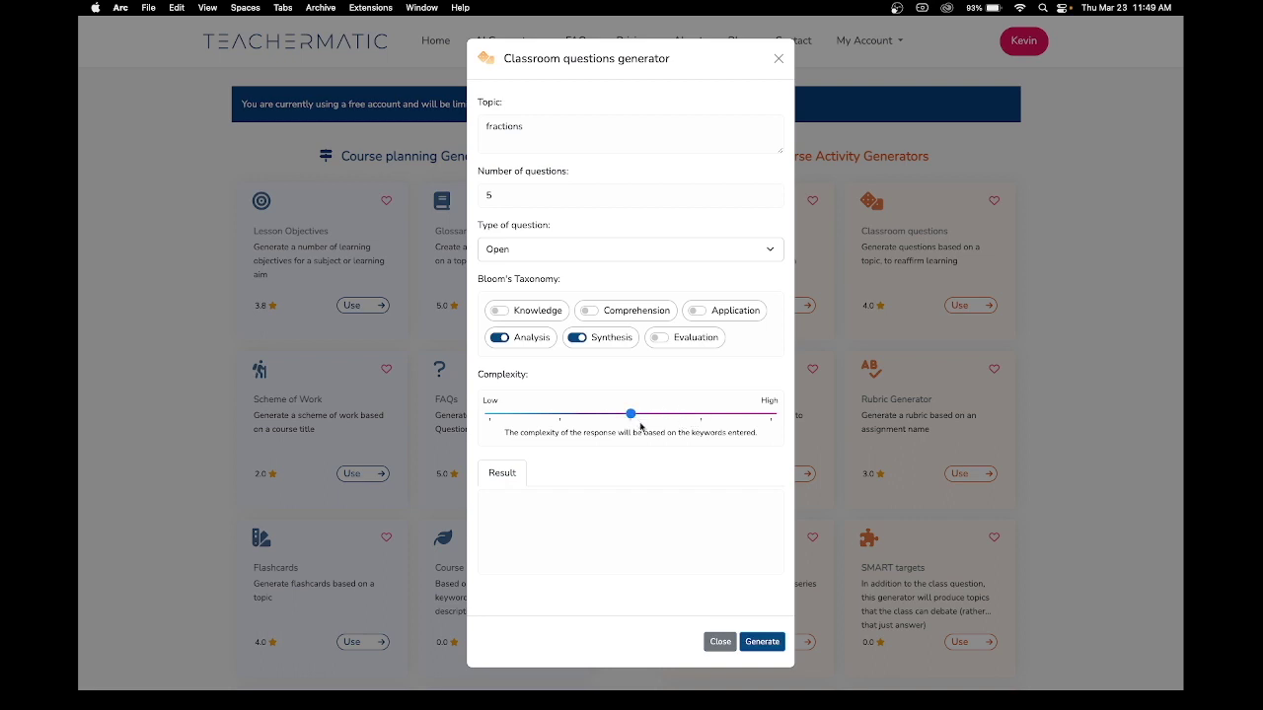
pyautogui.click(763, 643)
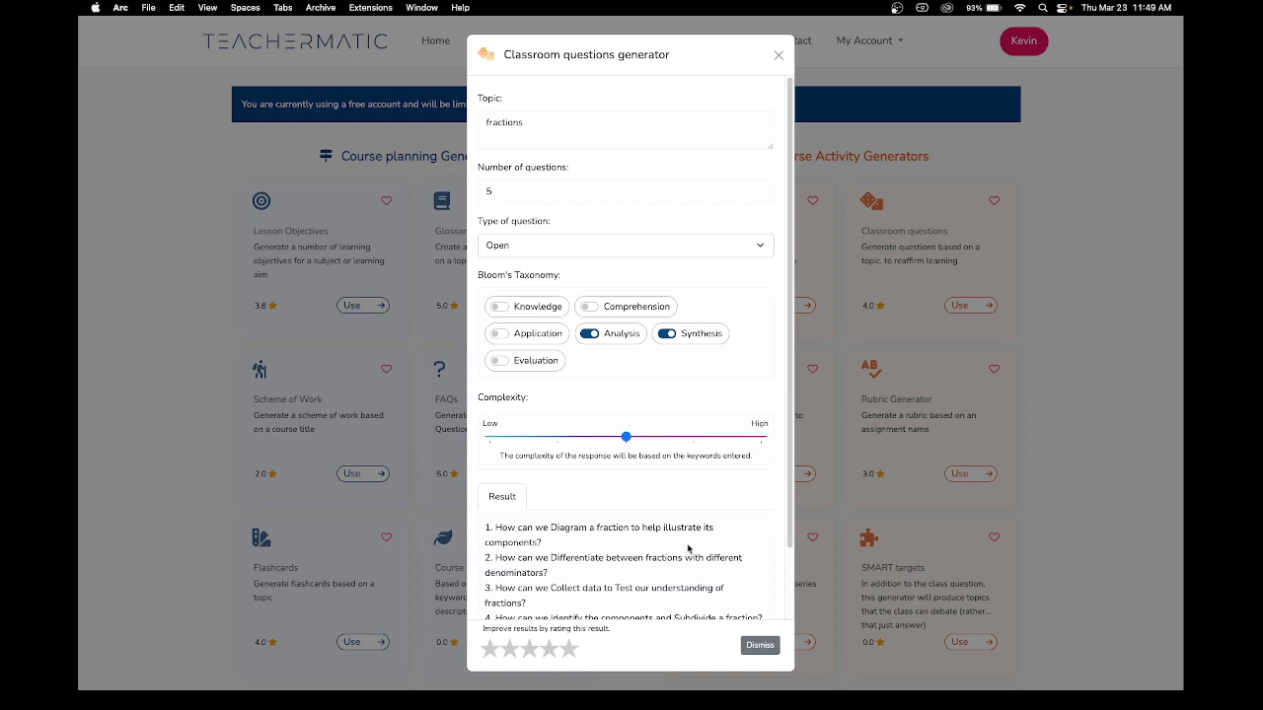
pyautogui.scroll(-2, 685, 549)
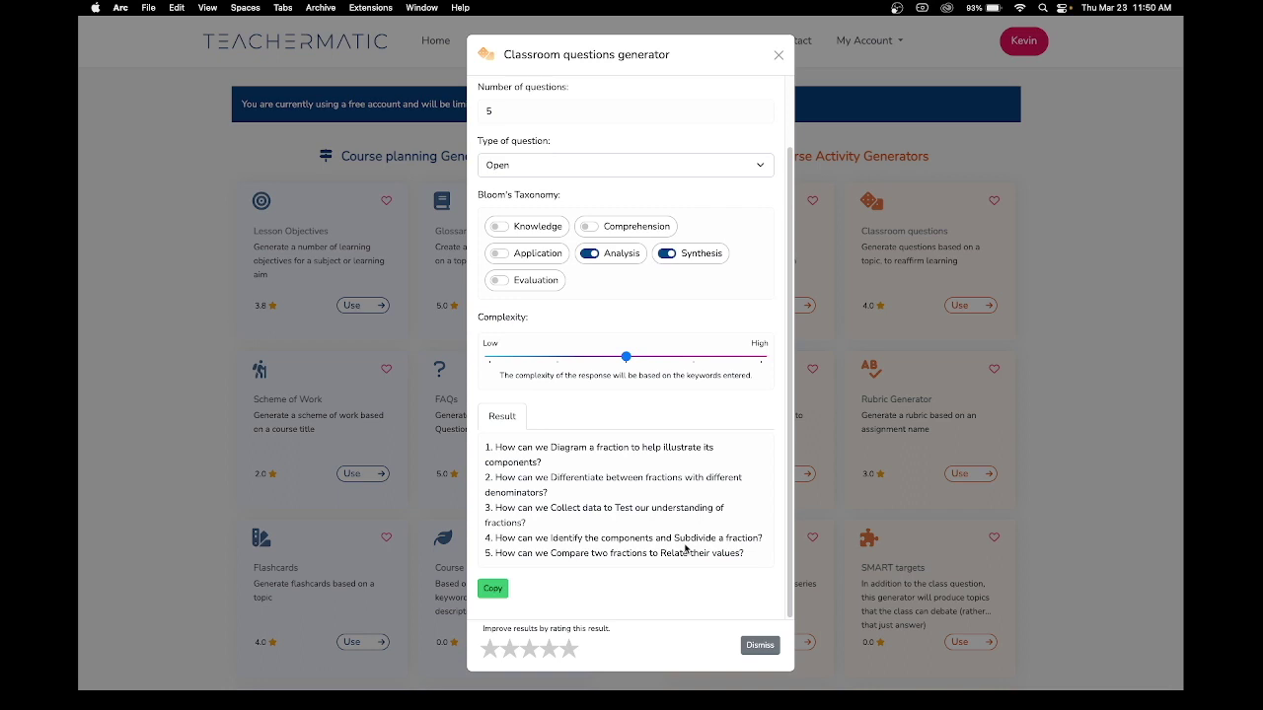
pyautogui.click(778, 57)
# - Open the Rubric Generator and generate a rubric for an assessment named "research paper"
pyautogui.scroll(-1, 1029, 420)
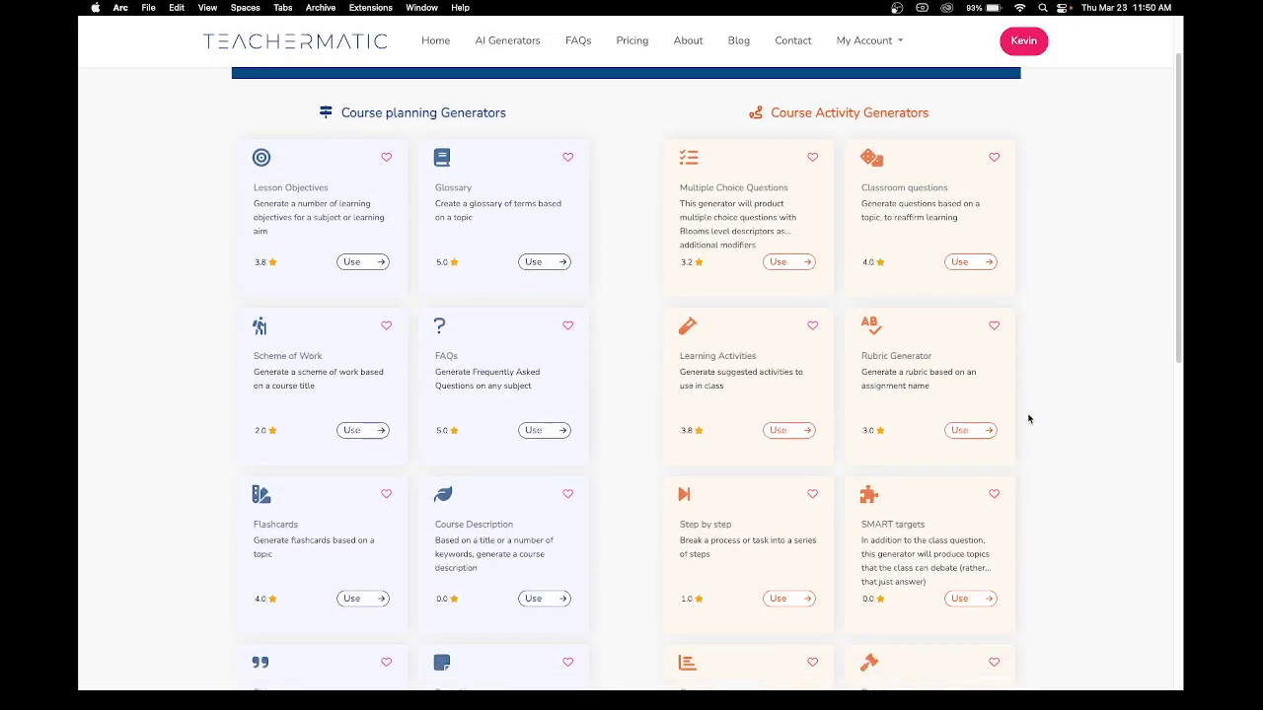
pyautogui.scroll(-4, 1028, 420)
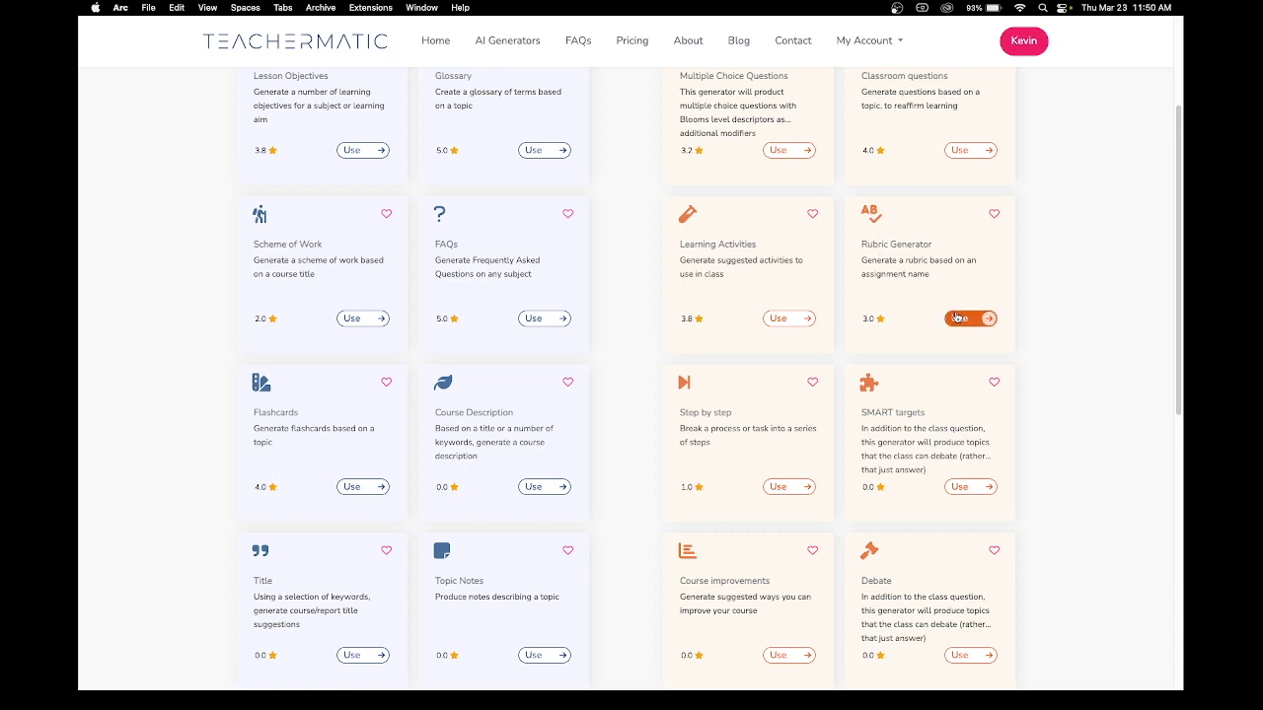
pyautogui.click(956, 317)
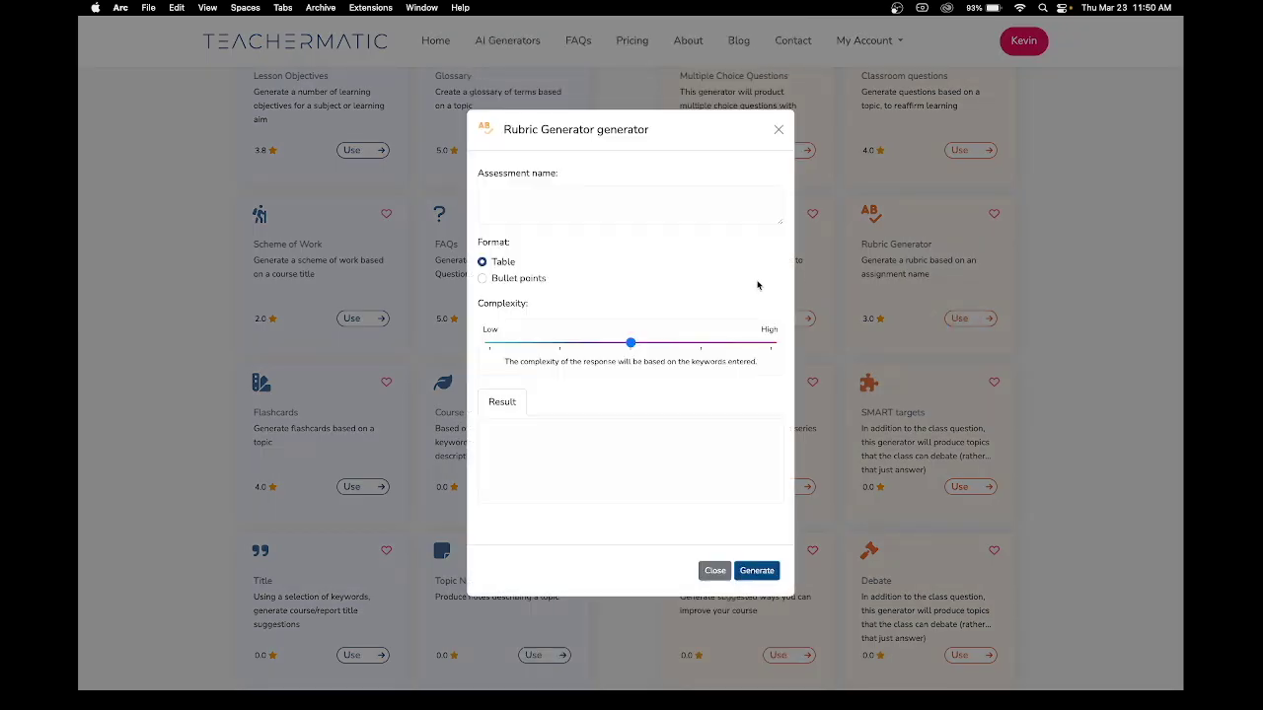
pyautogui.click(573, 194)
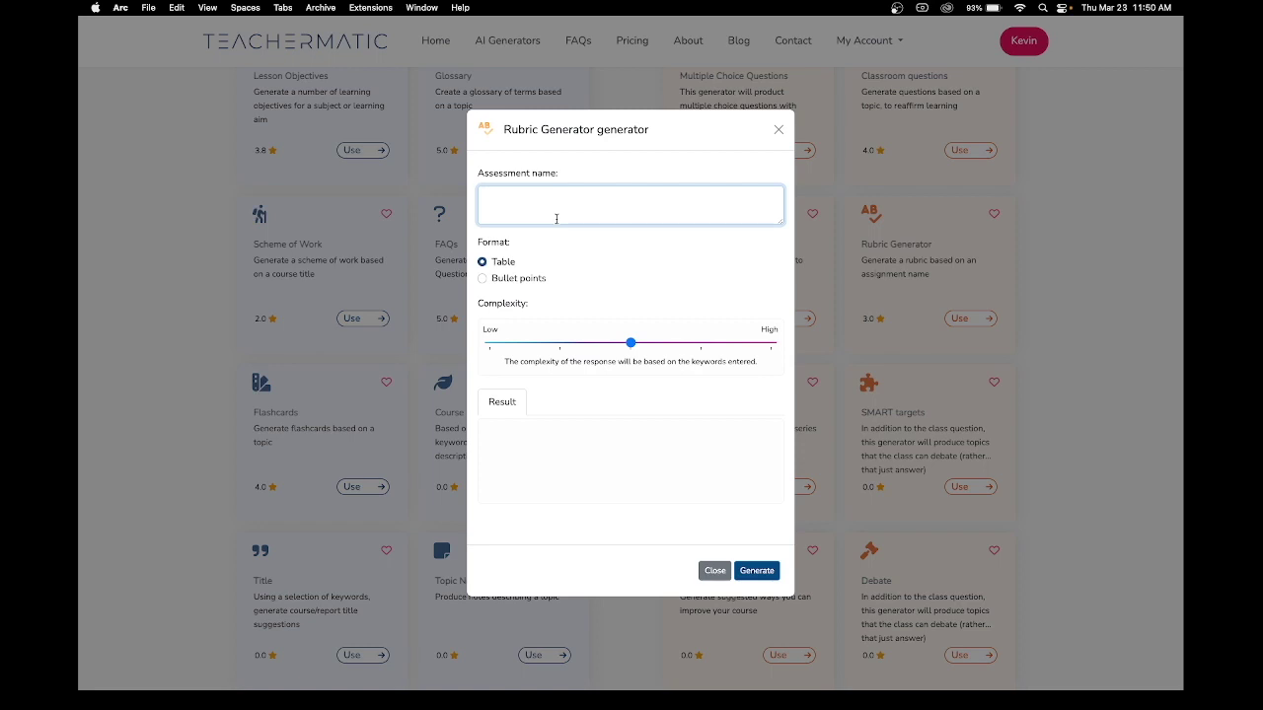
pyautogui.write('research paper')
pyautogui.click(755, 570)
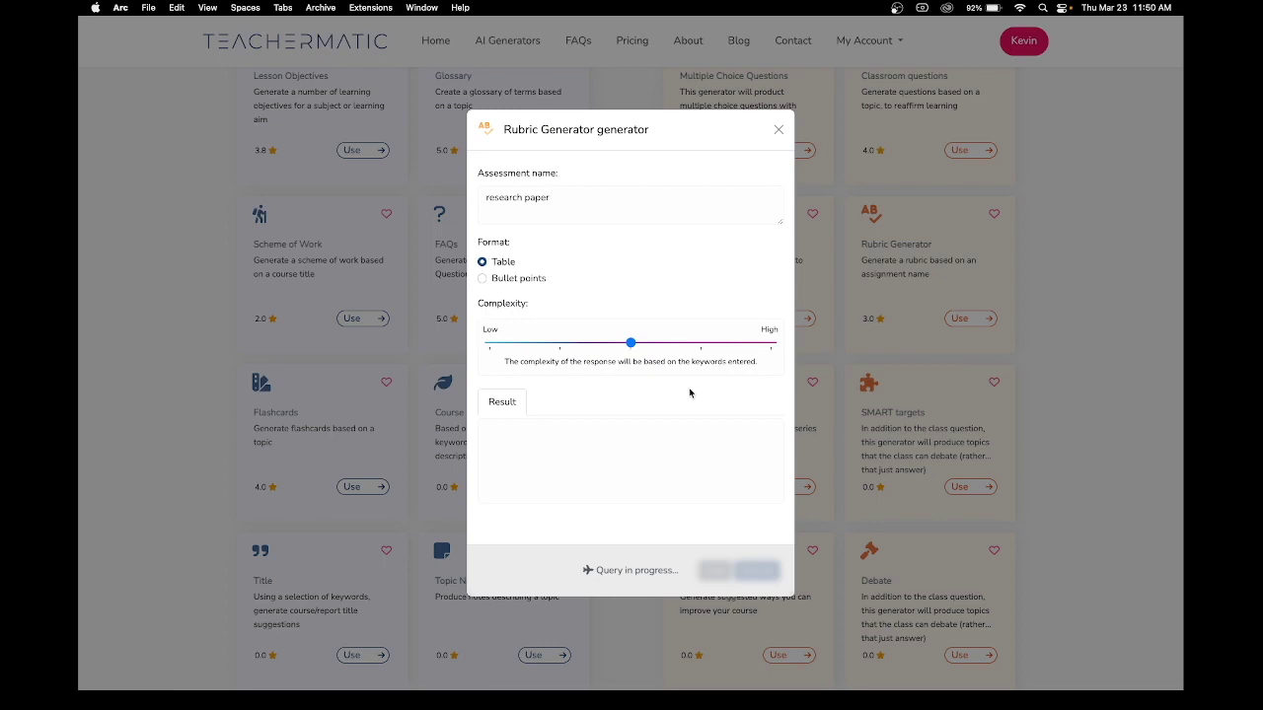
# - Examine the generated research paper rubric and its export options, then close the Rubric Generator
pyautogui.scroll(-3, 638, 419)
pyautogui.scroll(-3, 639, 418)
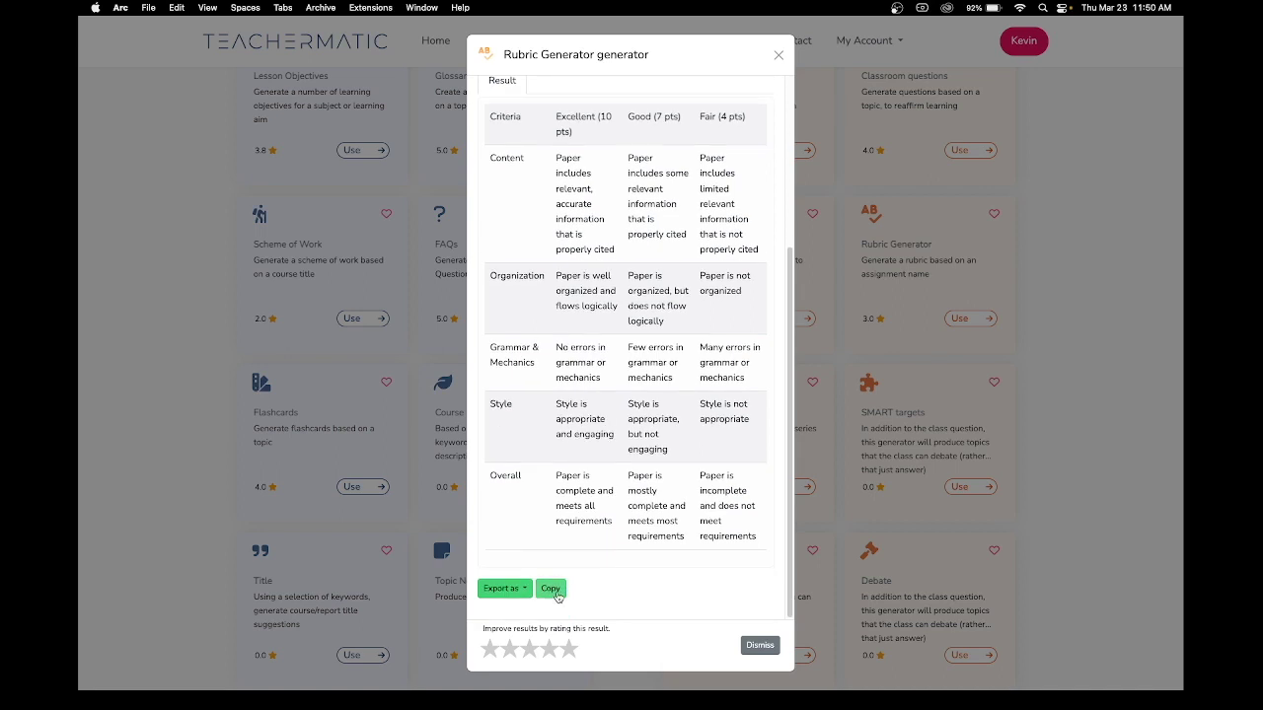
pyautogui.click(525, 590)
pyautogui.click(497, 561)
pyautogui.scroll(2, 649, 503)
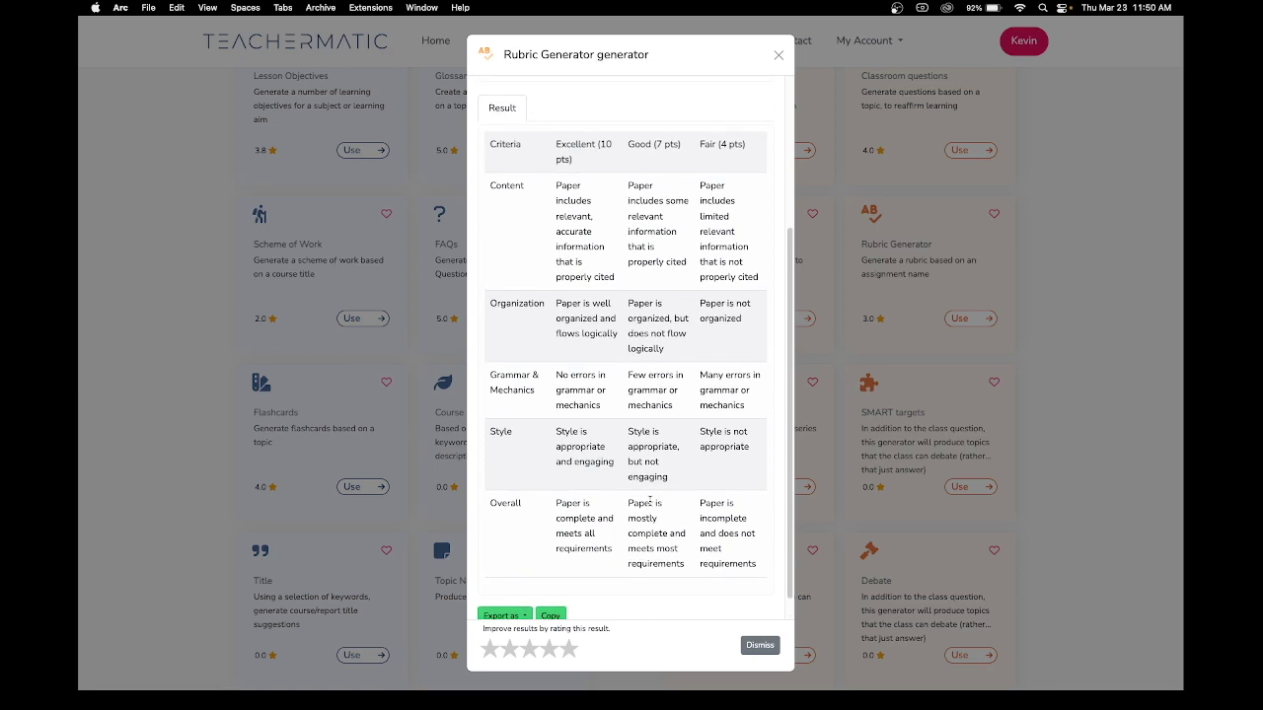
pyautogui.scroll(2, 649, 503)
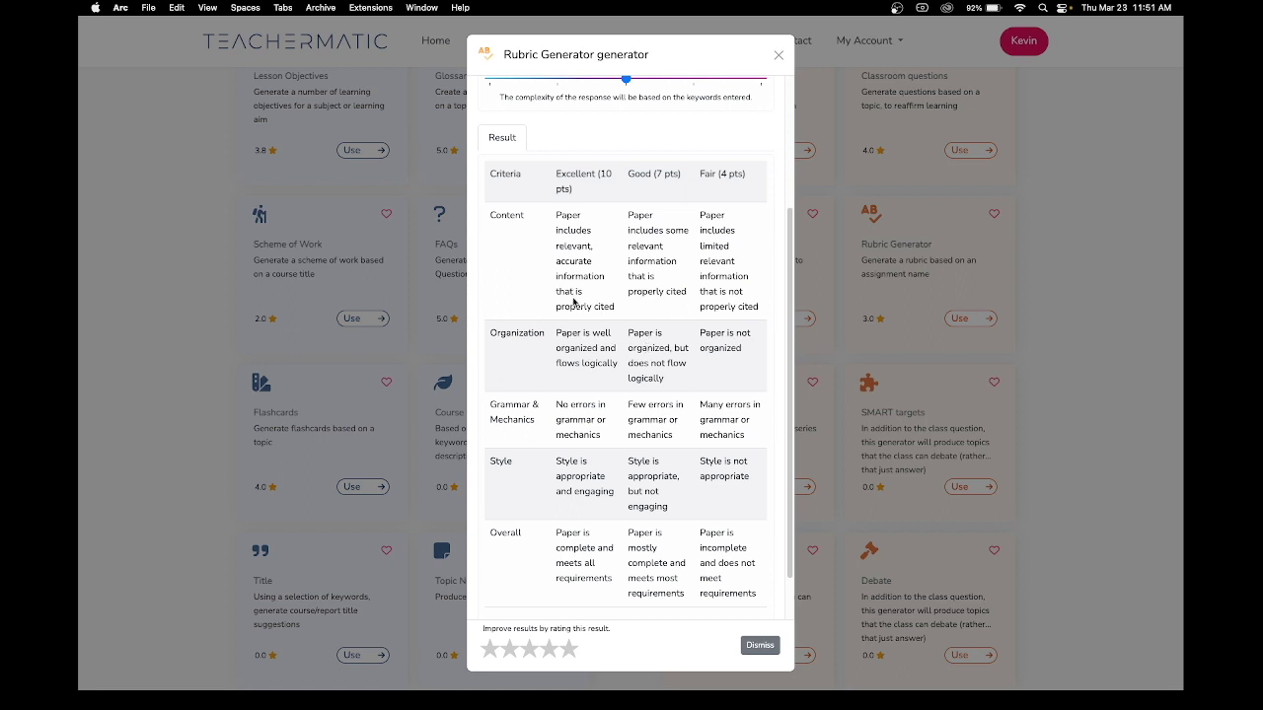
pyautogui.scroll(4, 572, 302)
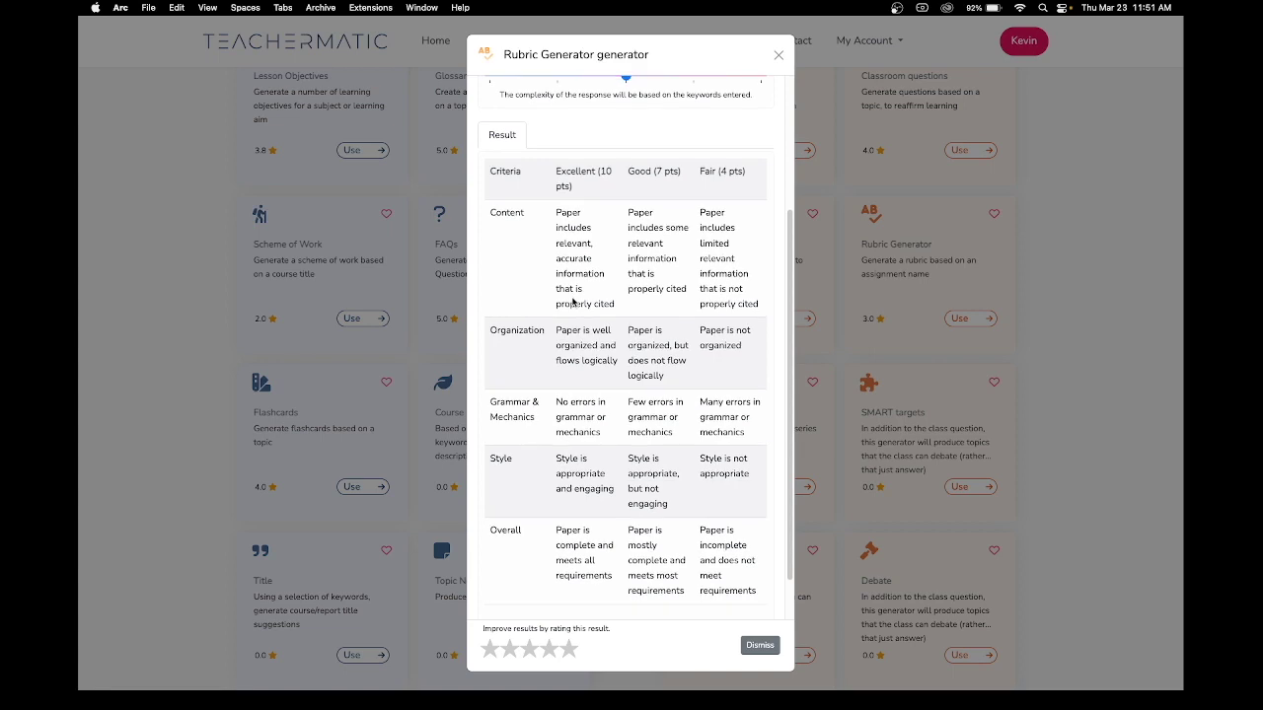
pyautogui.scroll(-4, 572, 302)
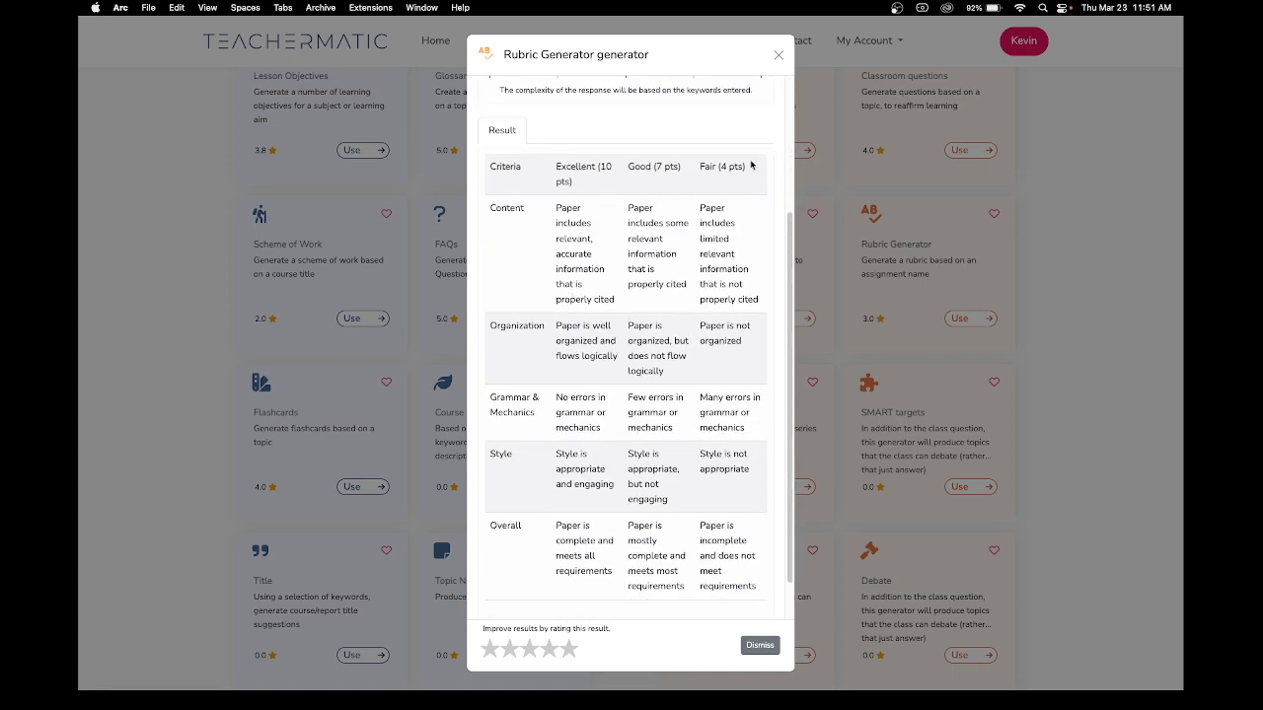
pyautogui.click(779, 55)
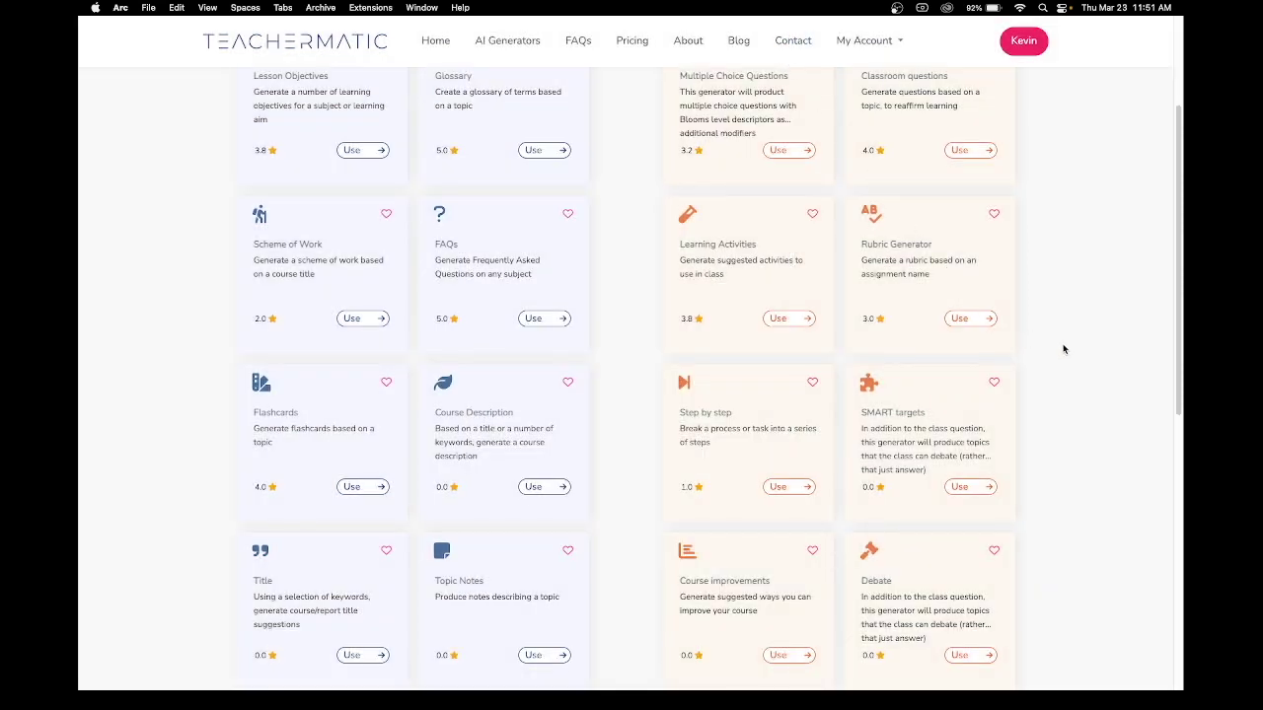
# - Look over the full set of generators again, from Lesson Objectives through Discussion topics and Plenary session activities
pyautogui.scroll(-1, 1063, 349)
pyautogui.scroll(-5, 1064, 349)
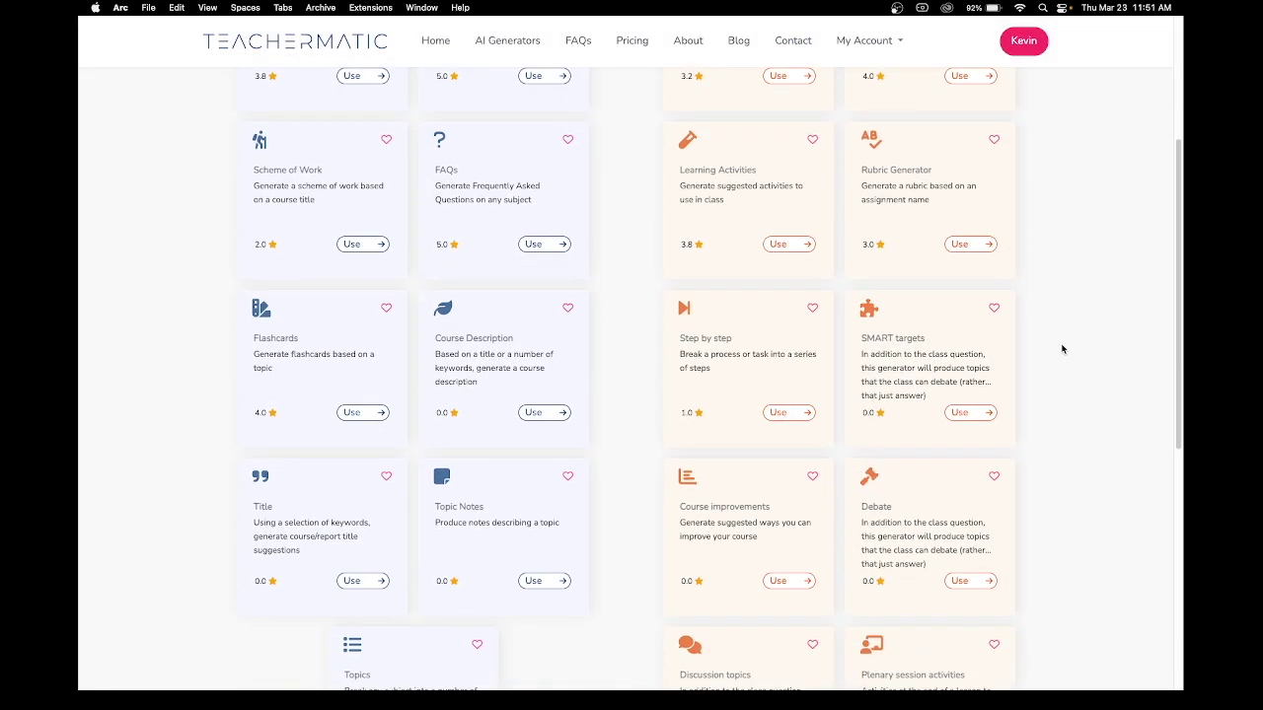
pyautogui.scroll(10, 1063, 349)
pyautogui.scroll(-2, 1064, 349)
pyautogui.scroll(-1, 696, 345)
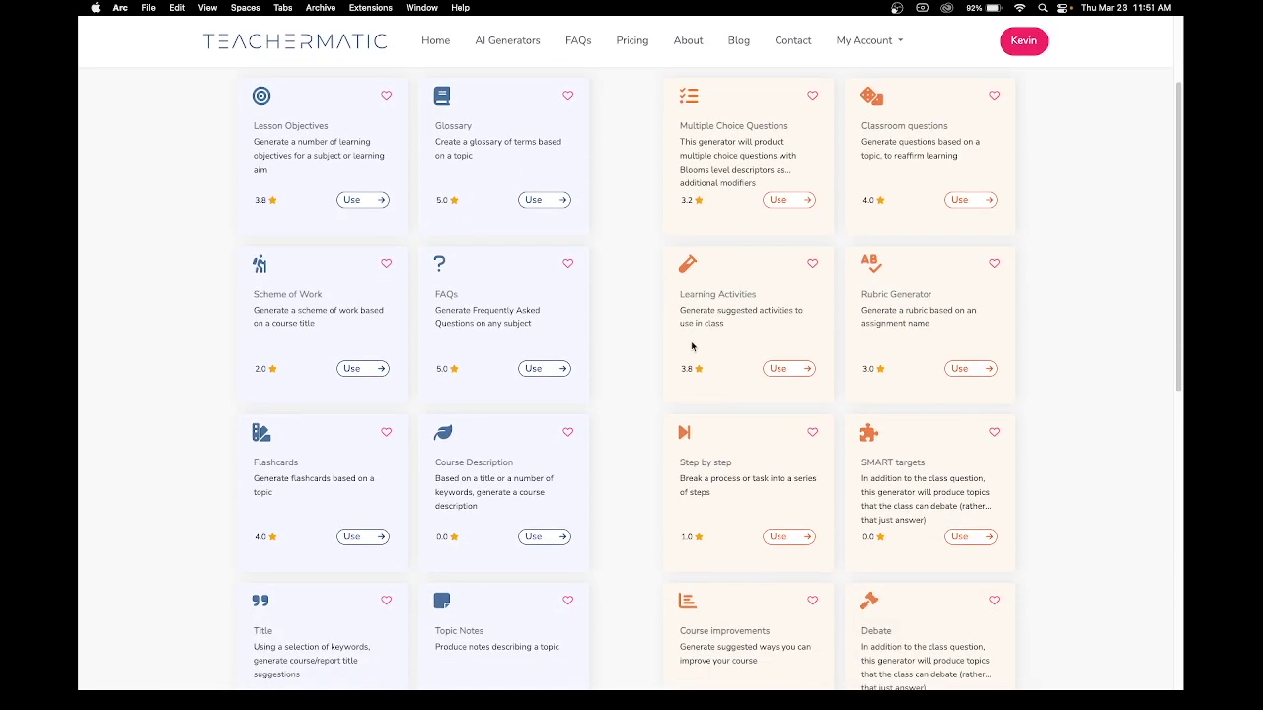
pyautogui.scroll(-1, 815, 444)
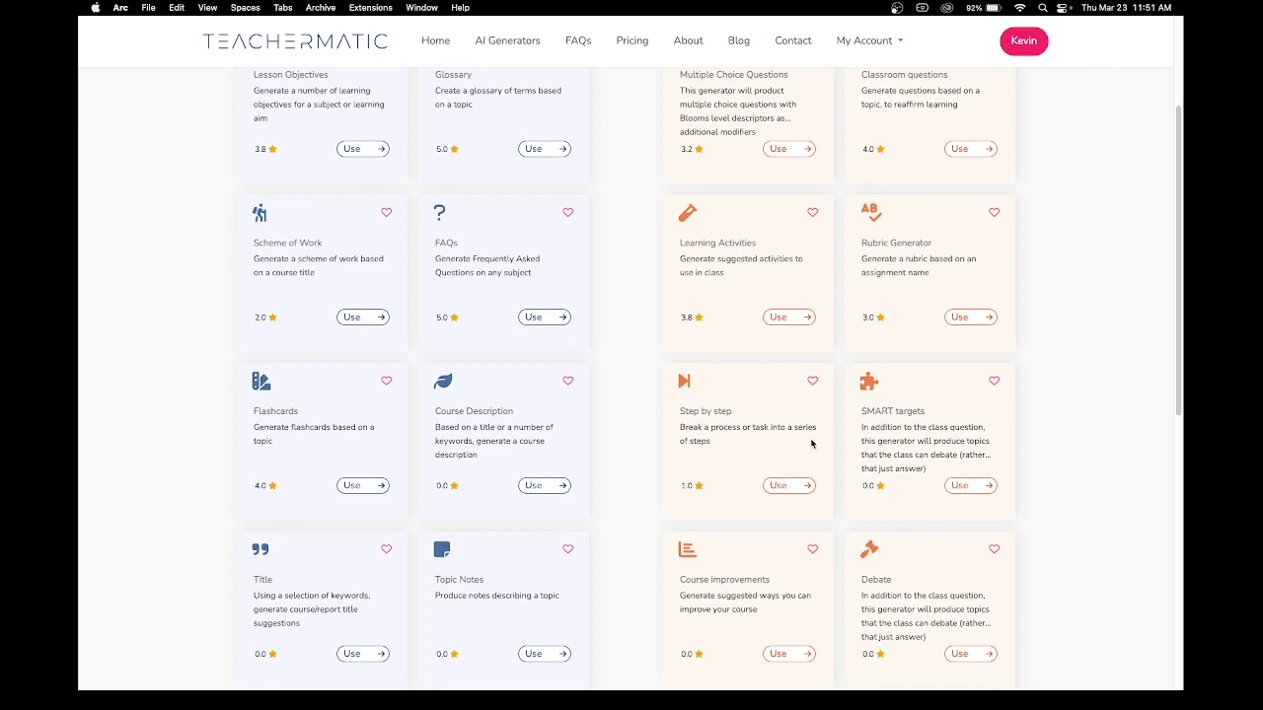
pyautogui.scroll(-4, 760, 444)
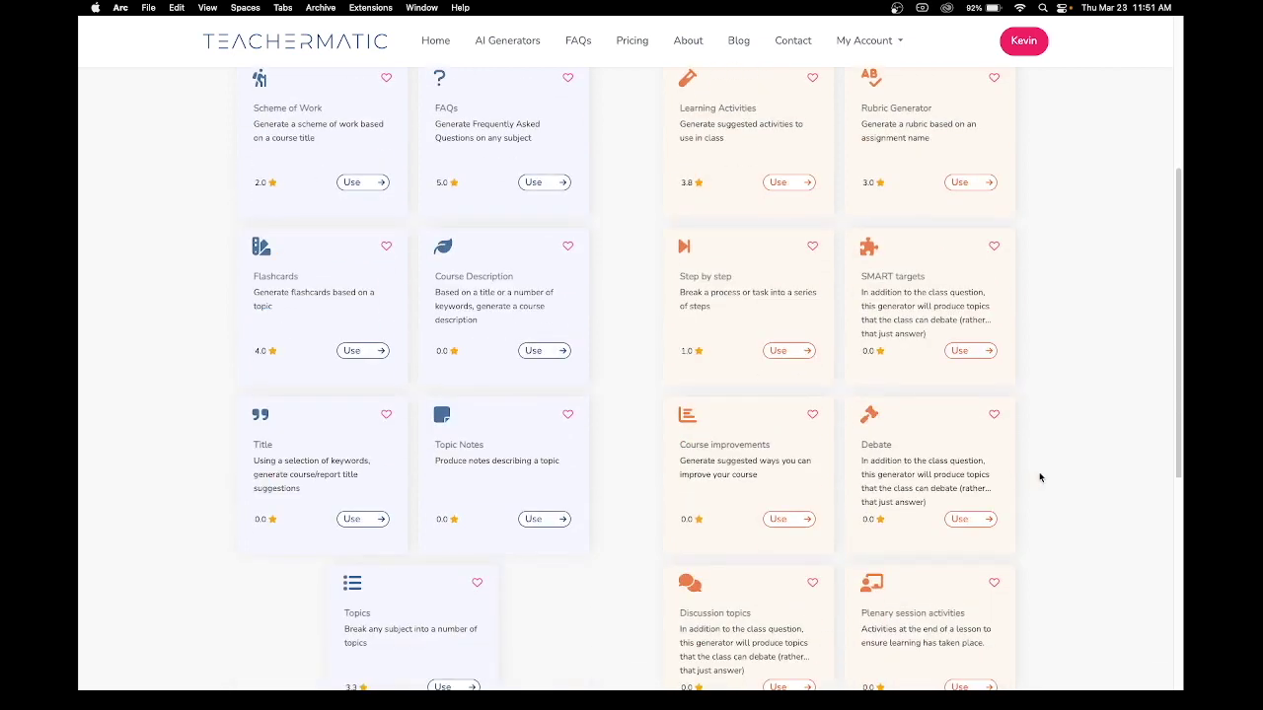
pyautogui.scroll(-1, 1044, 478)
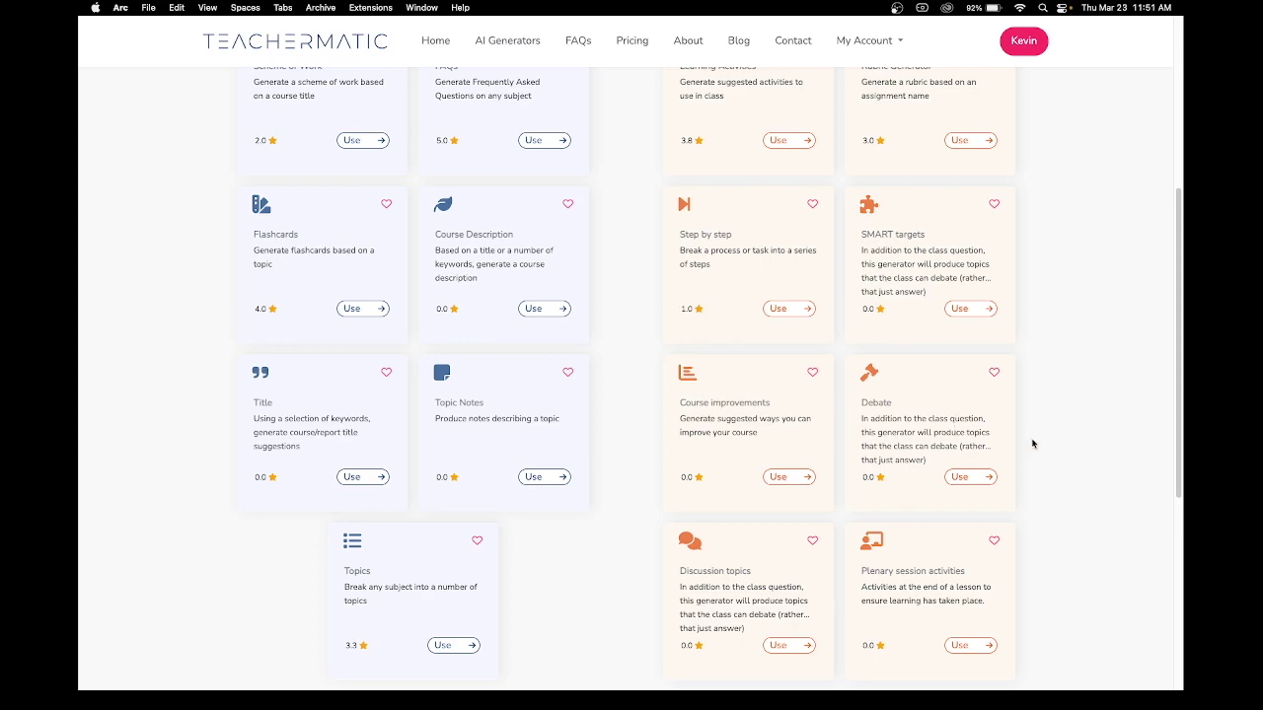
pyautogui.scroll(-1, 1034, 442)
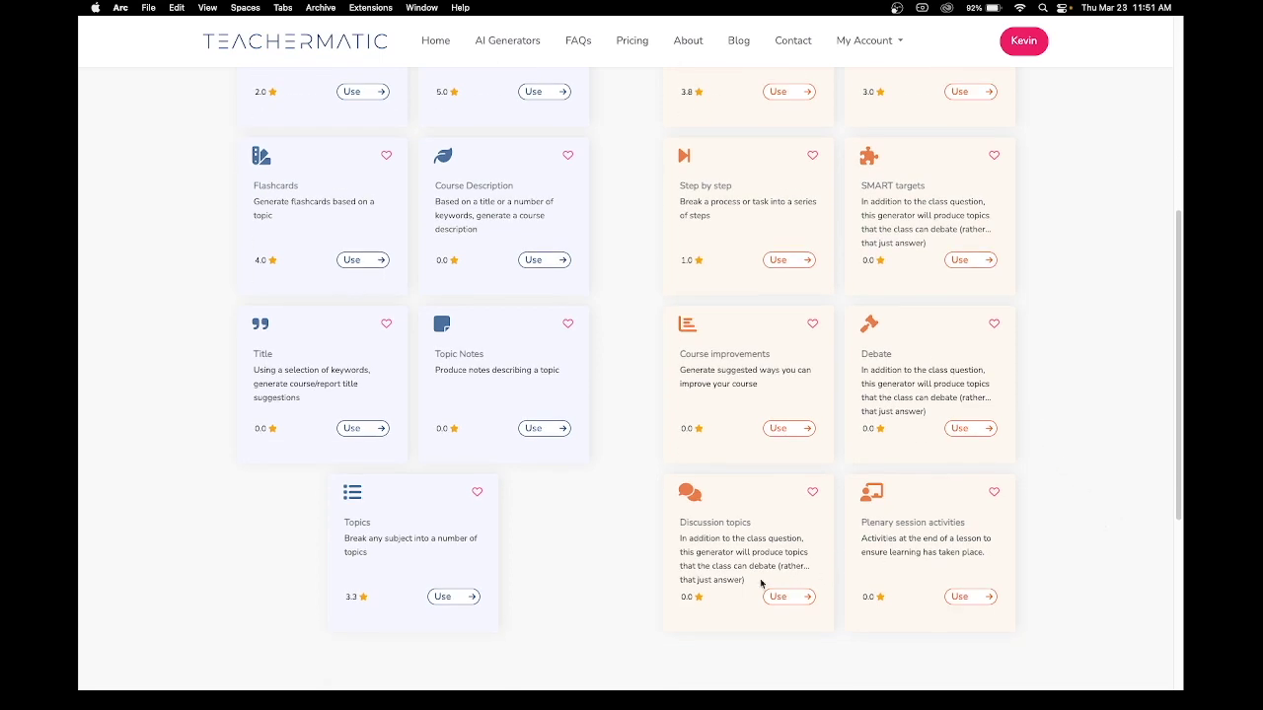
pyautogui.scroll(1, 538, 527)
pyautogui.scroll(5, 538, 527)
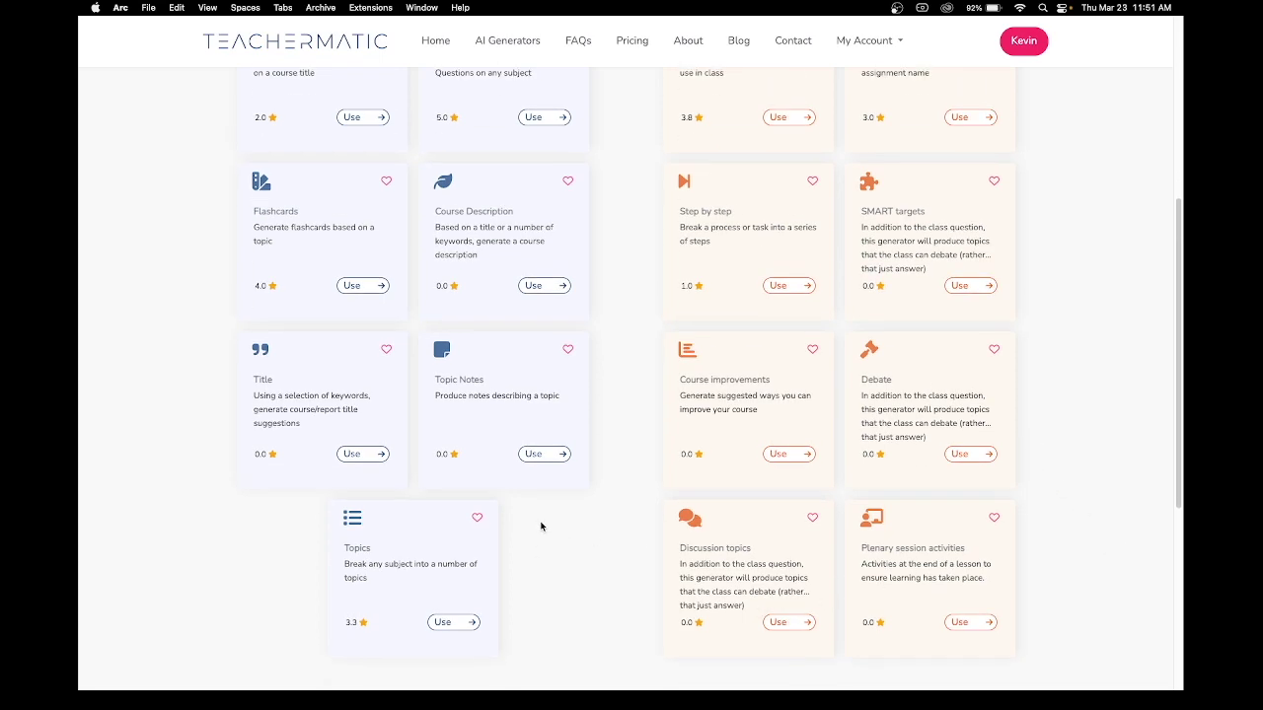
pyautogui.scroll(1, 548, 527)
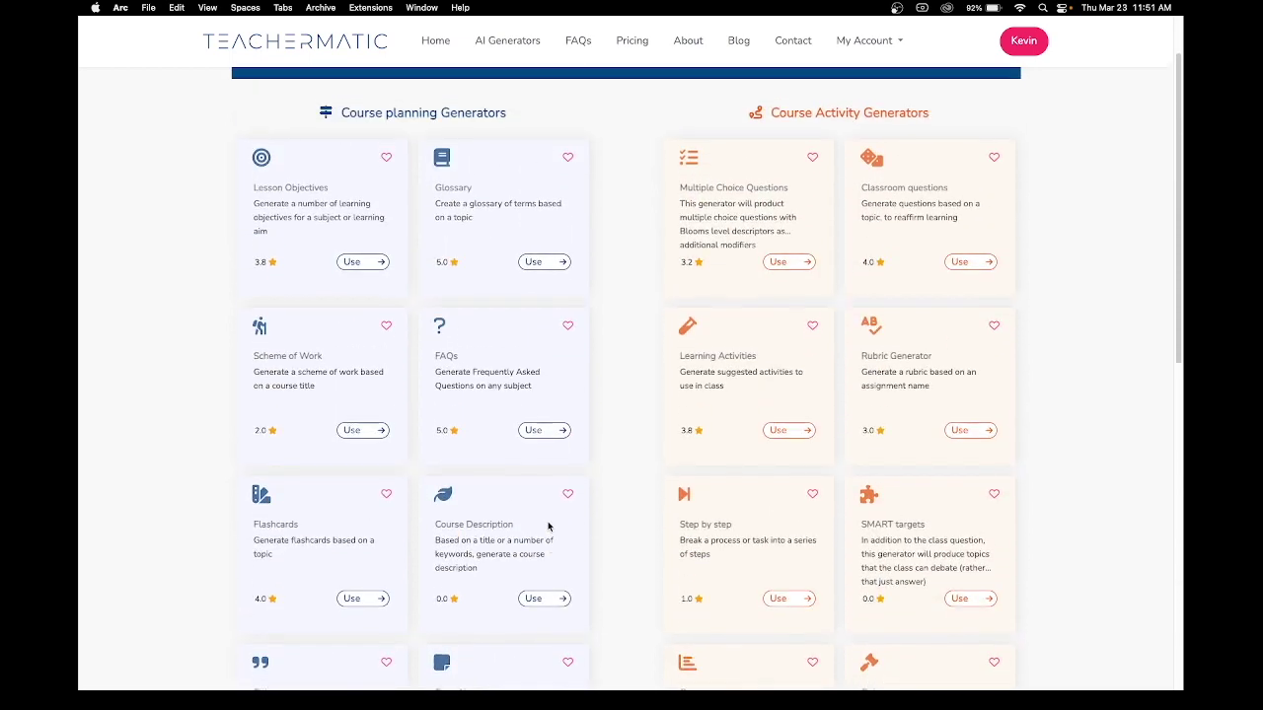